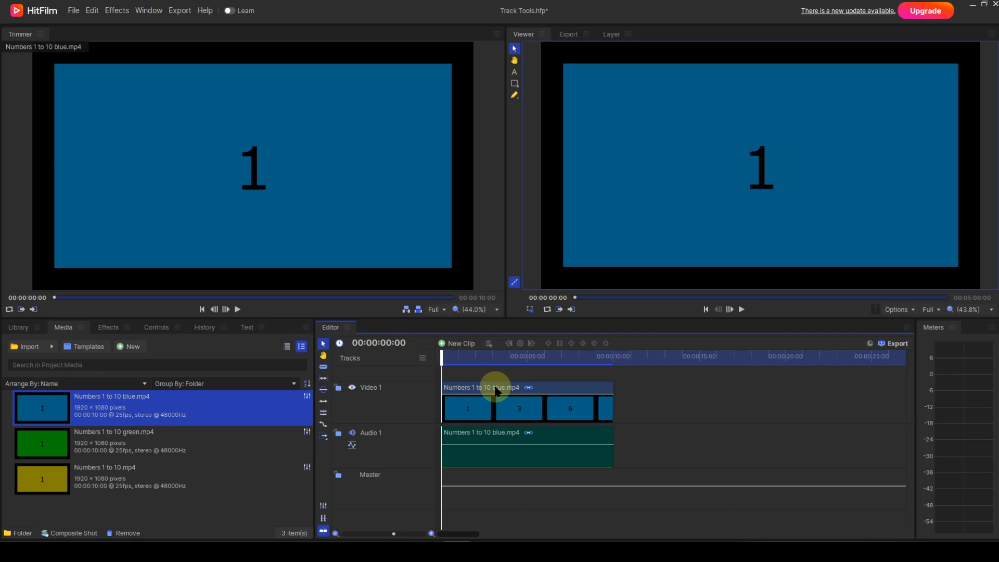
Insert the green numbers clip into the blue clip at 00:00:04:11, pushing the remainder later, and undo the insertion.
left_click(254, 451)
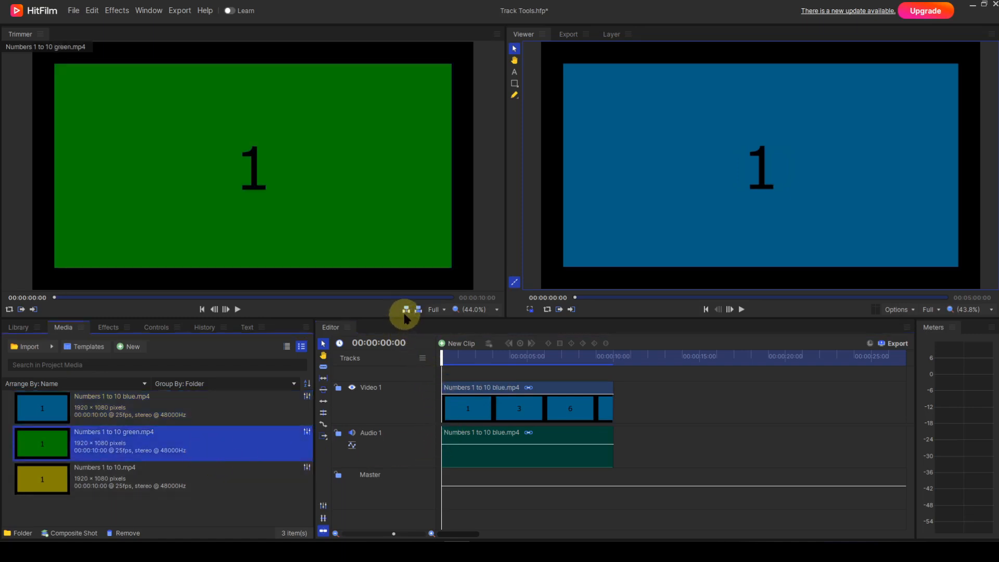
left_click(517, 359)
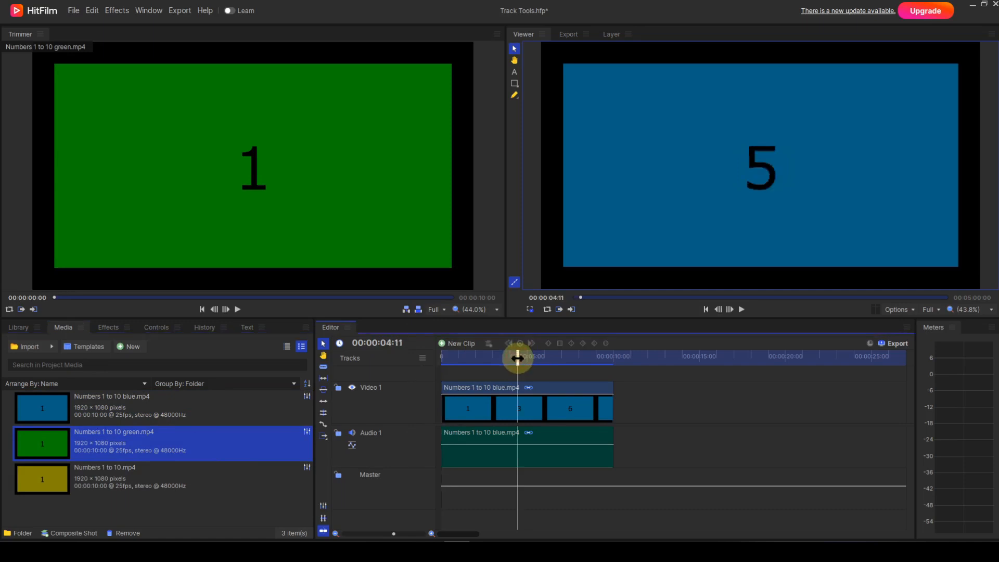
left_click(409, 312)
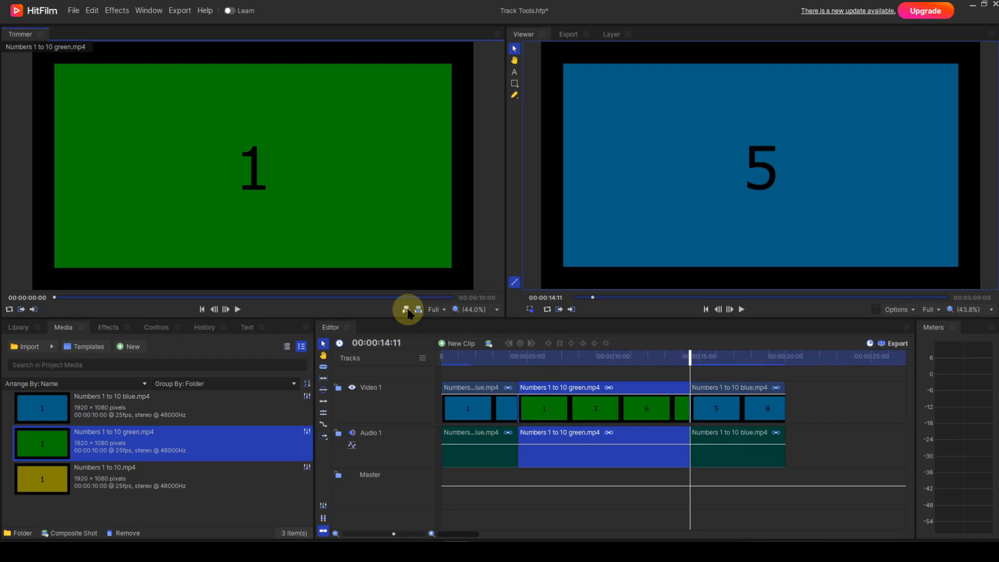
key("ctrl+z")
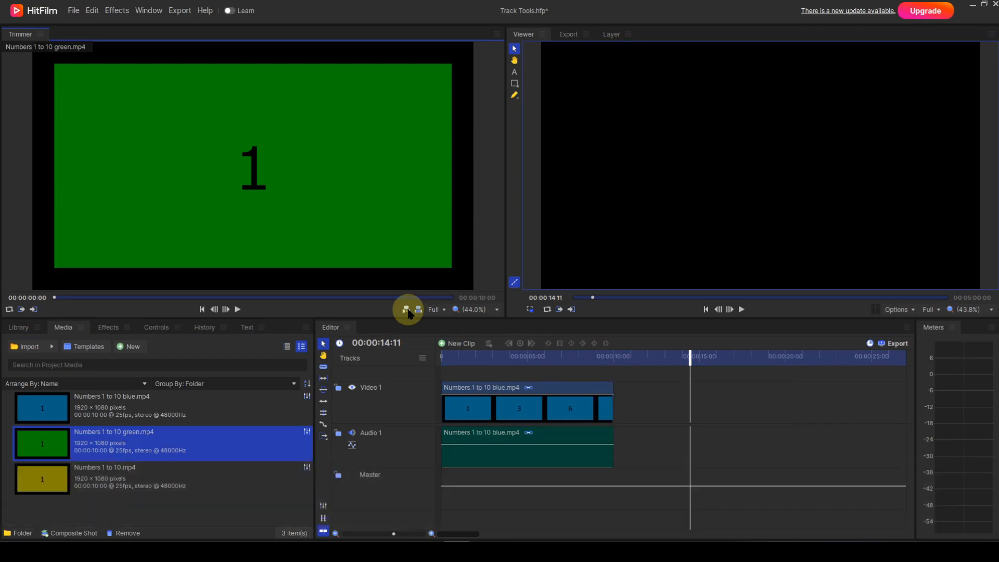
Overlay the green numbers clip onto the blue clip at 00:00:05:03, and undo the overlay.
left_click(529, 361)
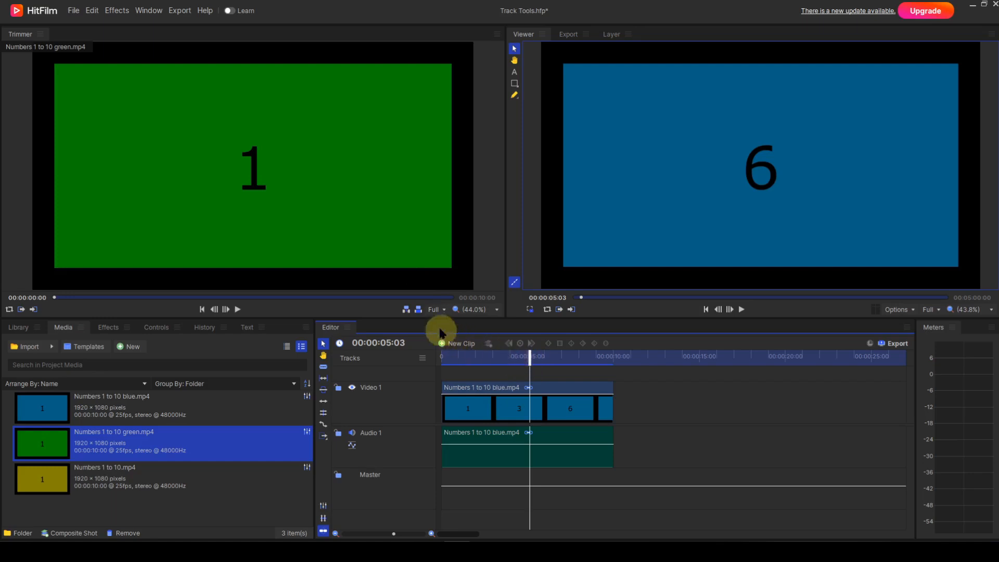
left_click(418, 311)
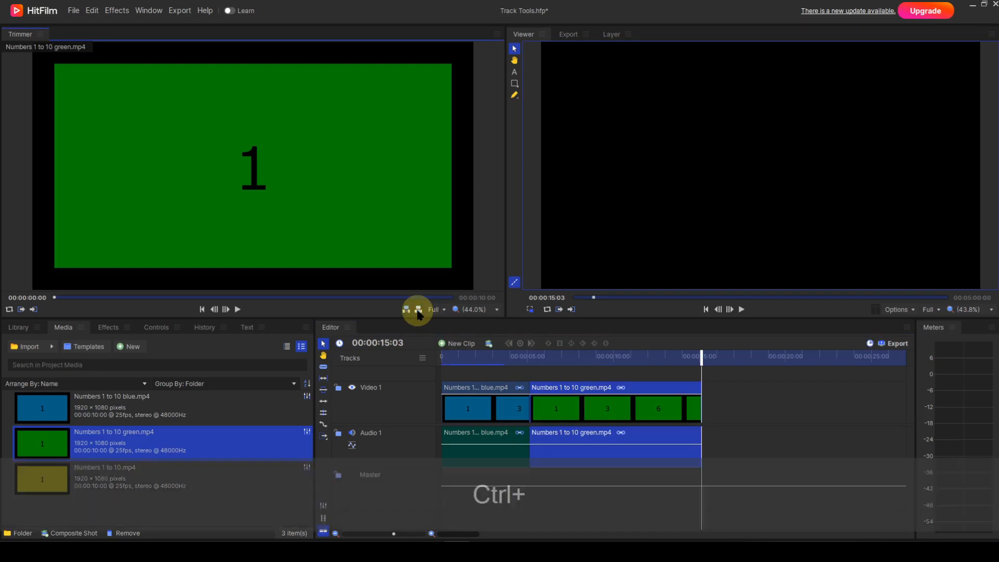
key("ctrl+z")
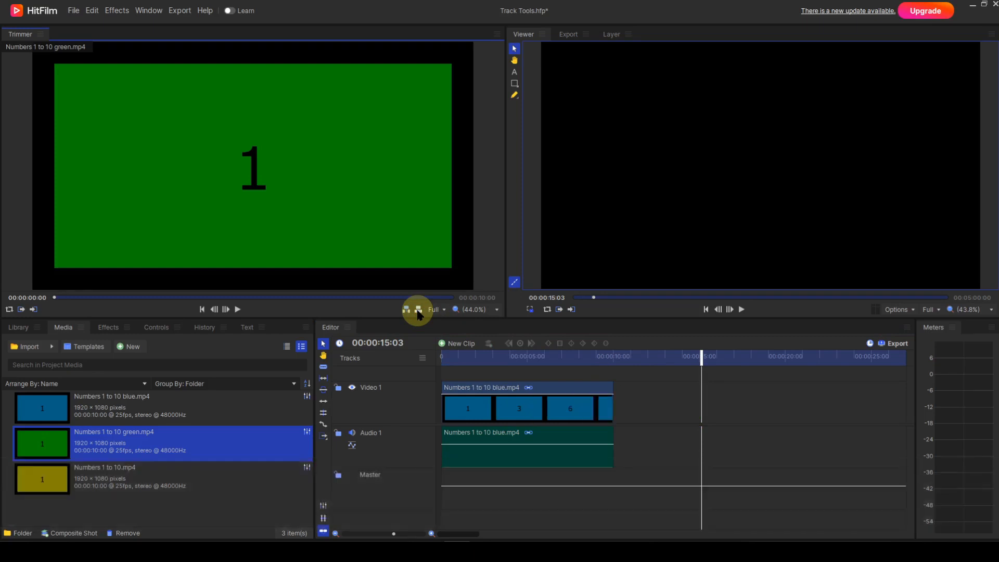
Return the playhead to the start, place the green media clip over the second half of the blue clip, and undo the placement.
left_click(705, 309)
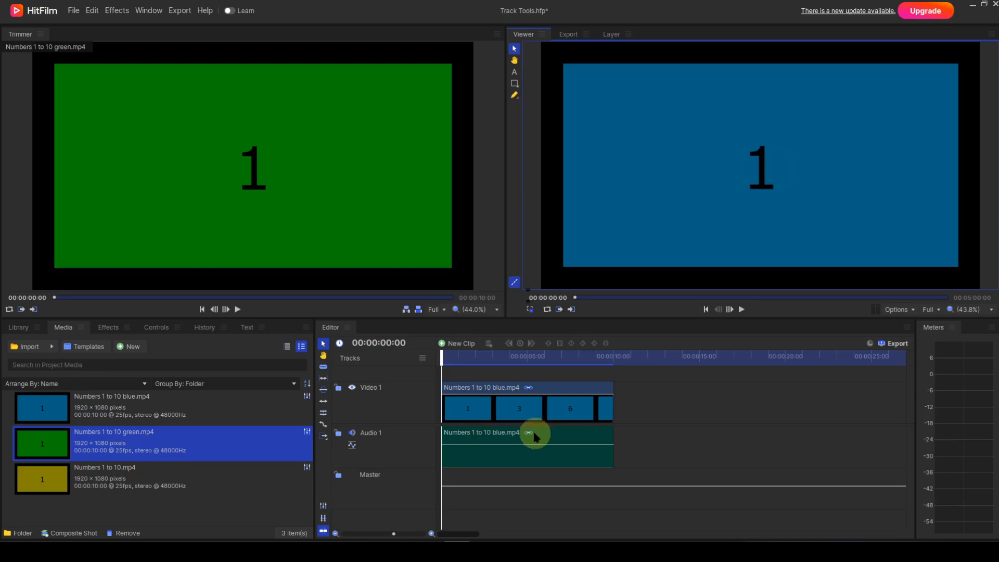
left_click_drag(199, 440, 539, 407)
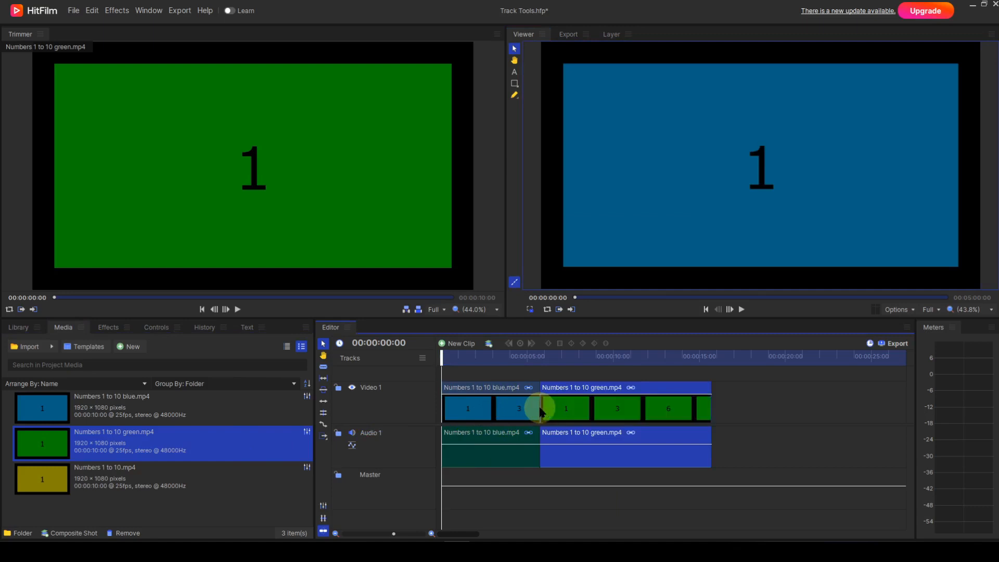
key("ctrl+z")
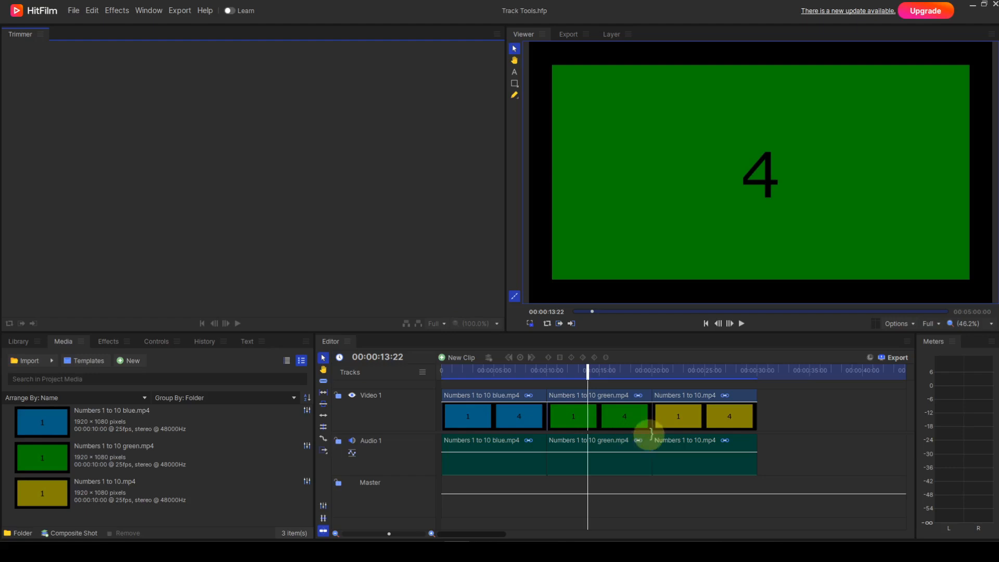
Move the yellow and green clips later on the timeline to leave gaps, starting the green clip at 00:00:13:22.
left_click_drag(682, 422, 749, 420)
left_click_drag(619, 416, 657, 416)
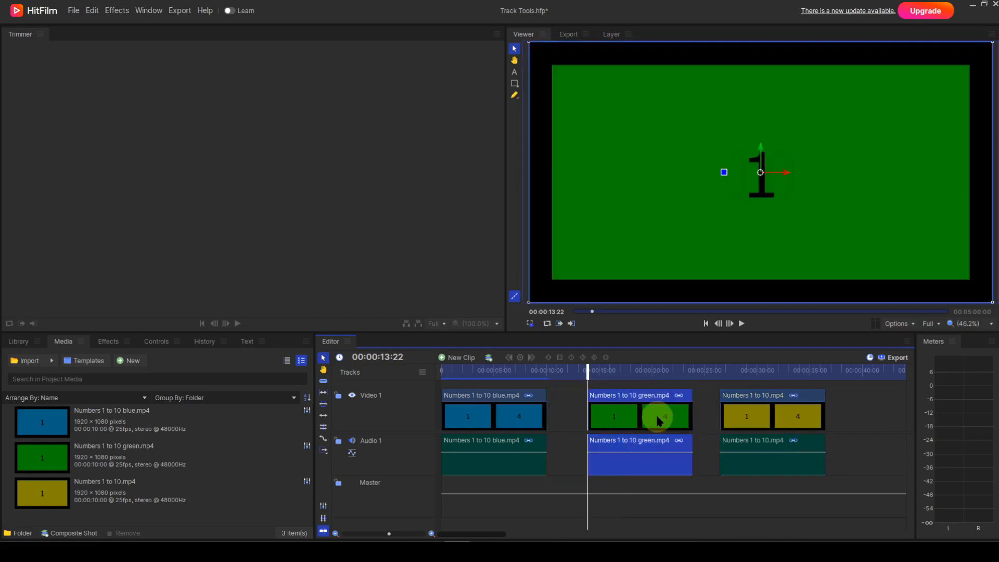
Move the yellow clip earlier so it overwrites the end of the green clip, and undo the move.
left_click_drag(763, 419, 713, 419)
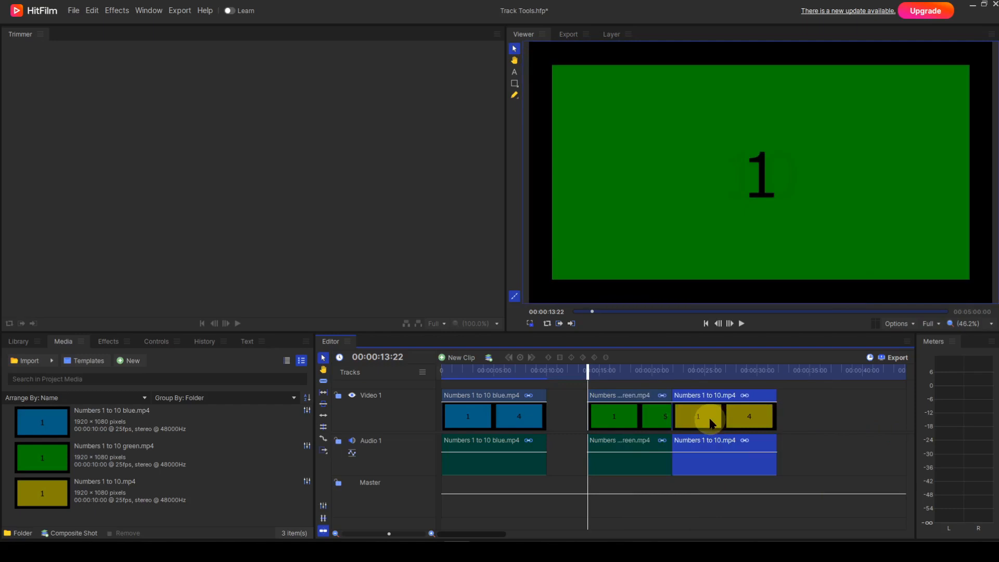
key("ctrl+z")
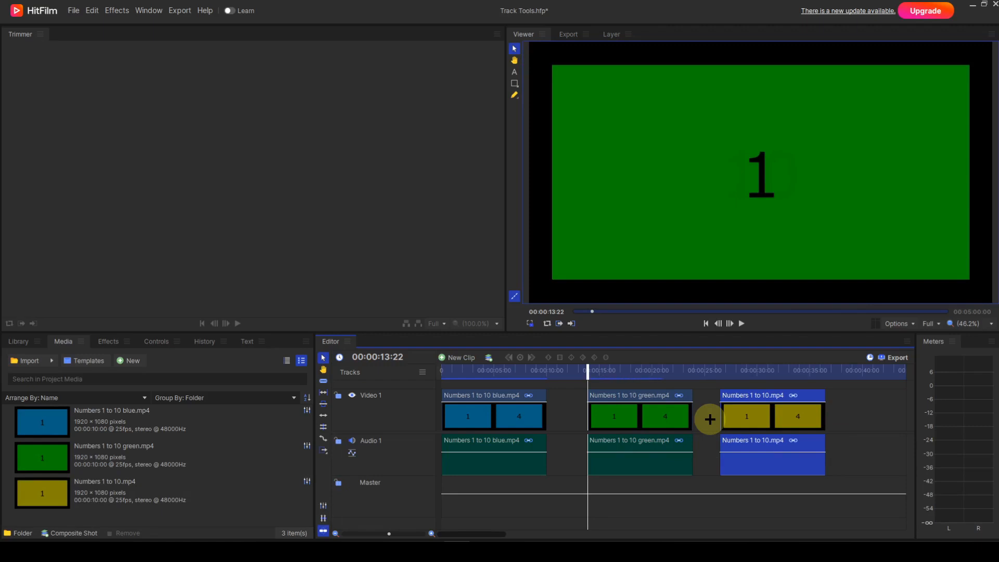
Trim both the start and the end of the yellow clip, and shorten the end of the green clip.
left_click_drag(718, 412, 736, 411)
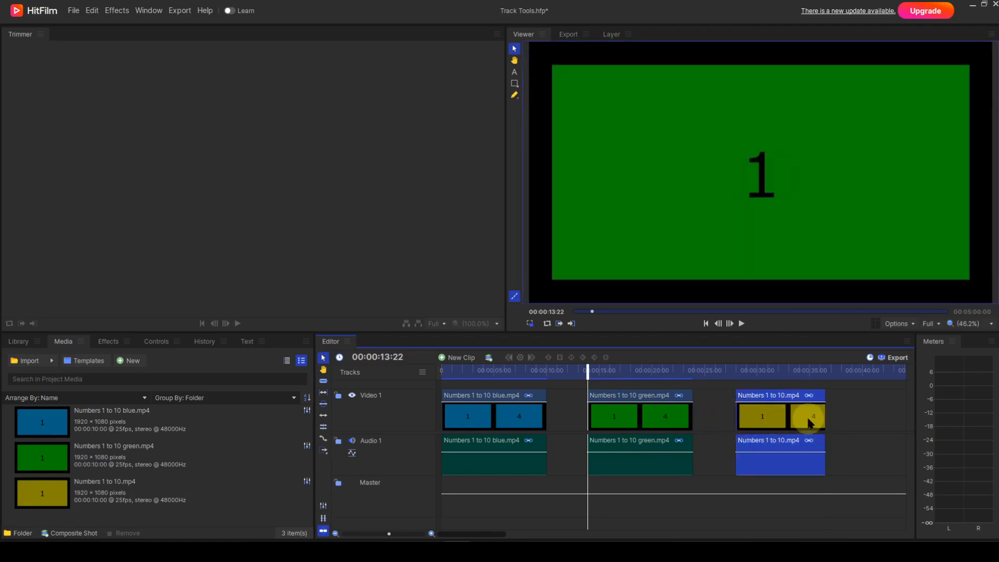
left_click_drag(826, 414, 804, 413)
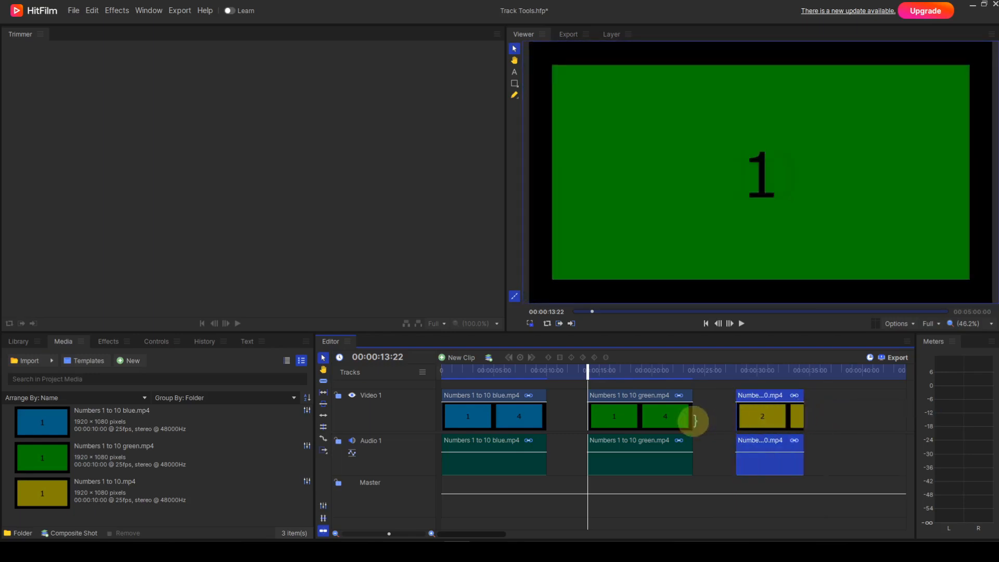
left_click_drag(693, 420, 668, 420)
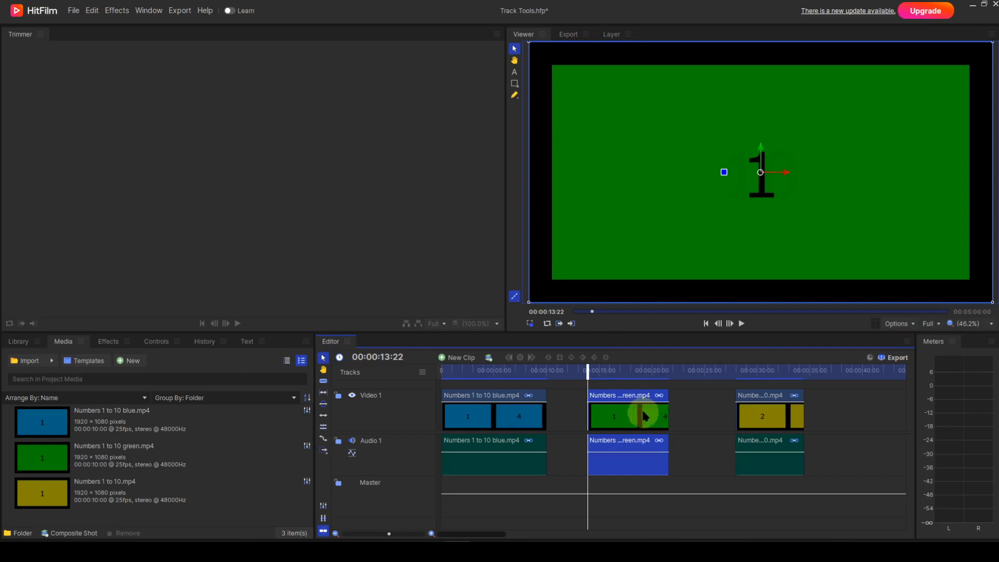
left_click(463, 358)
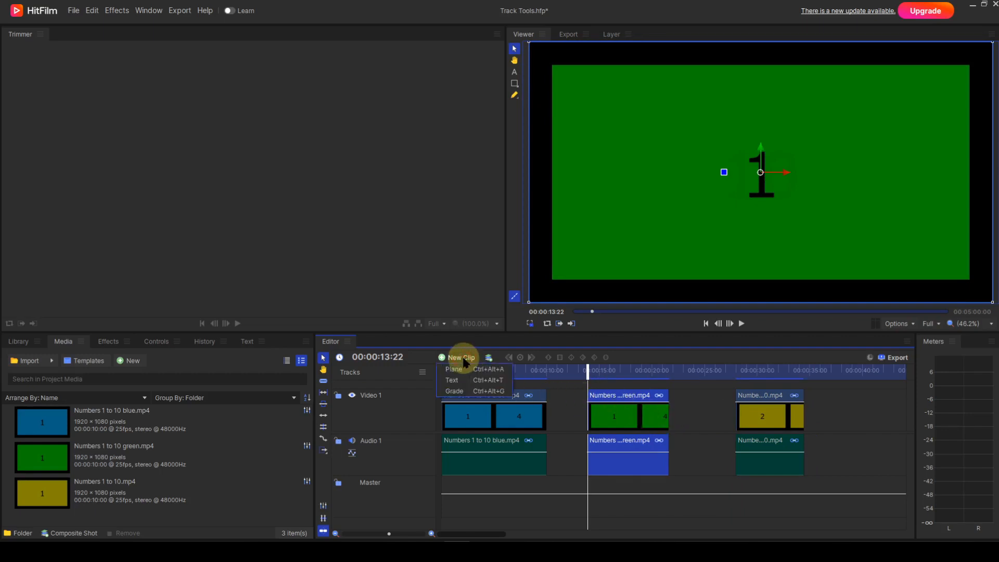
left_click(464, 360)
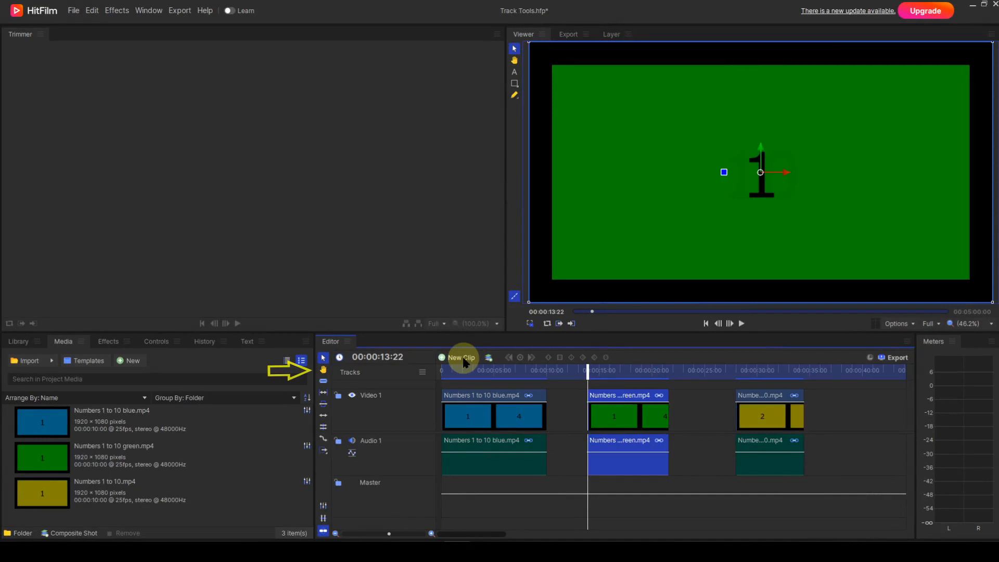
Use the Hand tool to pan the timeline to a later section and back to its beginning.
key("h")
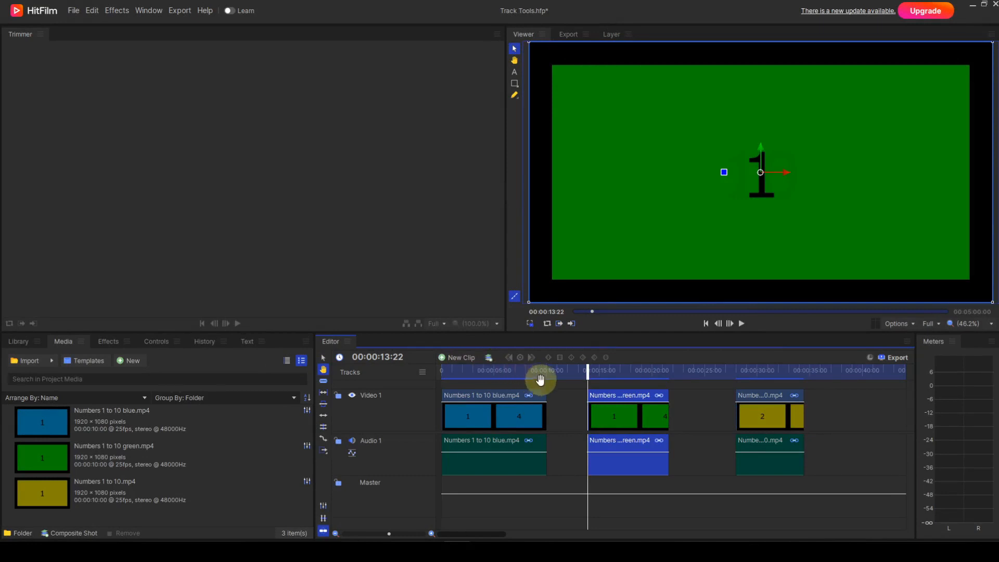
left_click(553, 384)
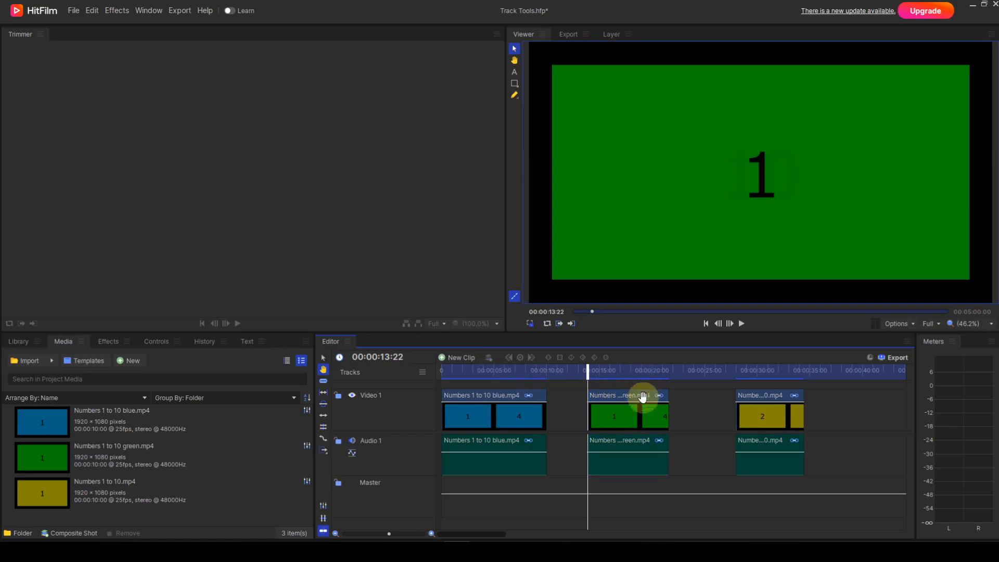
left_click_drag(651, 395, 526, 394)
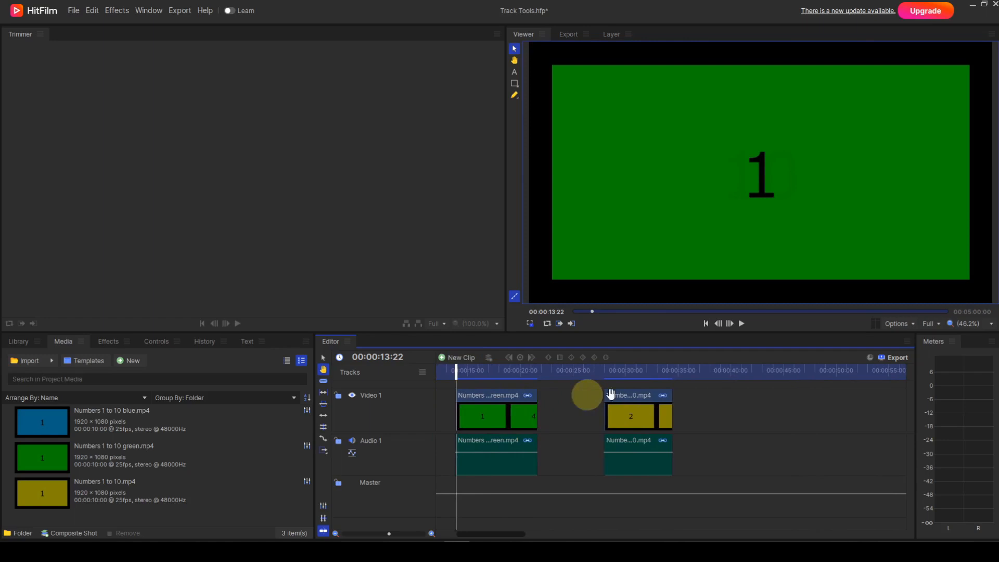
left_click_drag(652, 396, 792, 394)
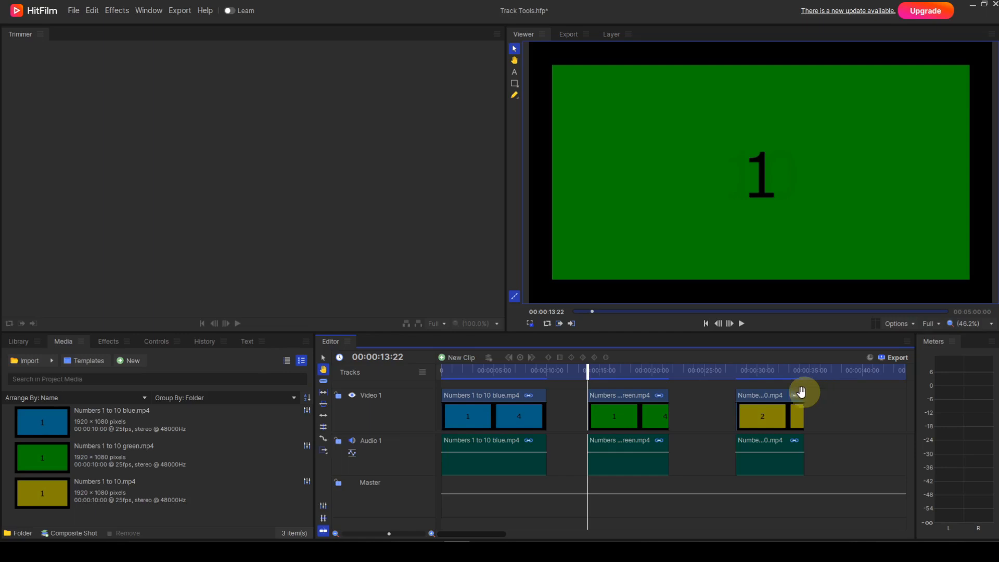
Slice the green clip and the yellow clip near their middles on the Video 1 track.
left_click(325, 383)
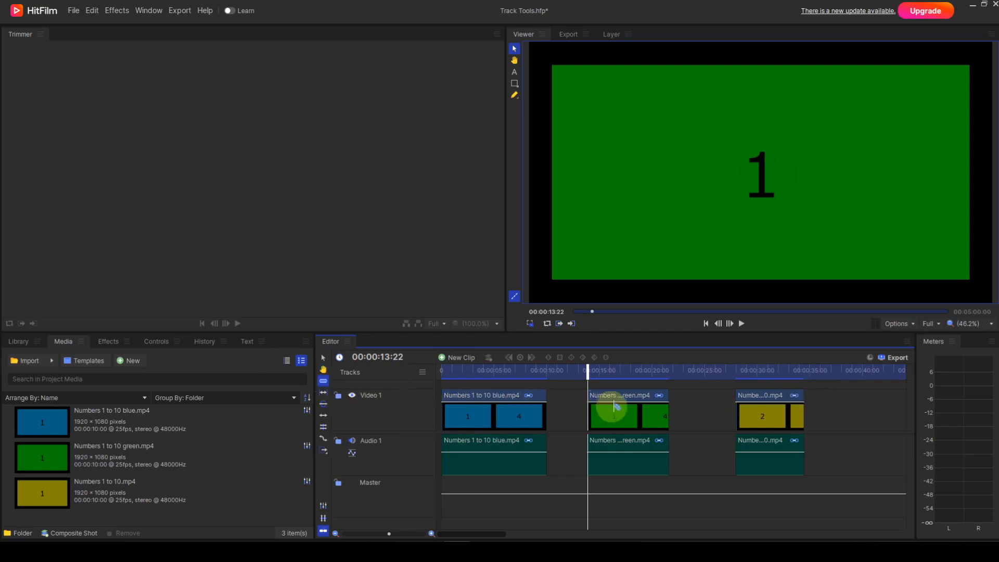
left_click(629, 411)
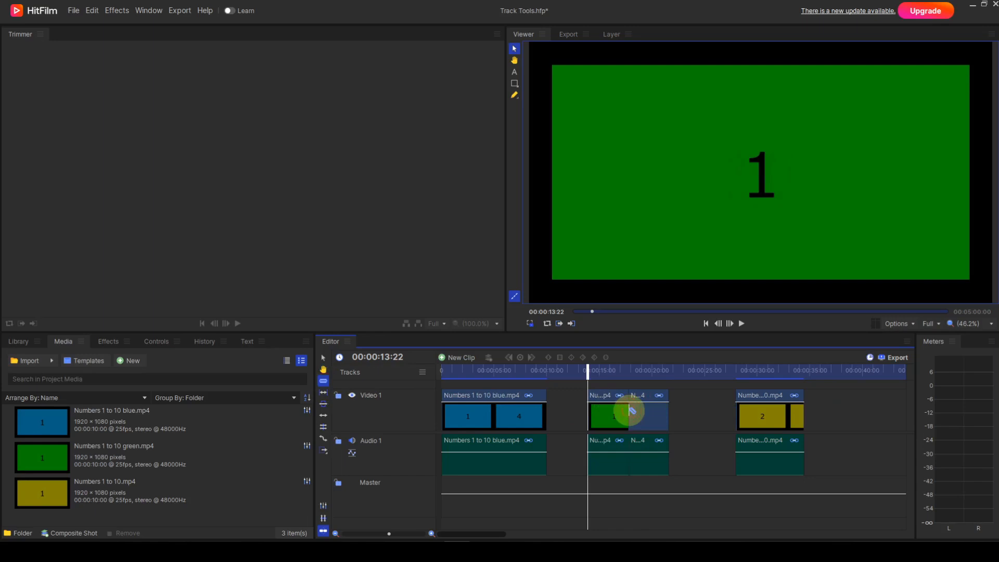
left_click(772, 414)
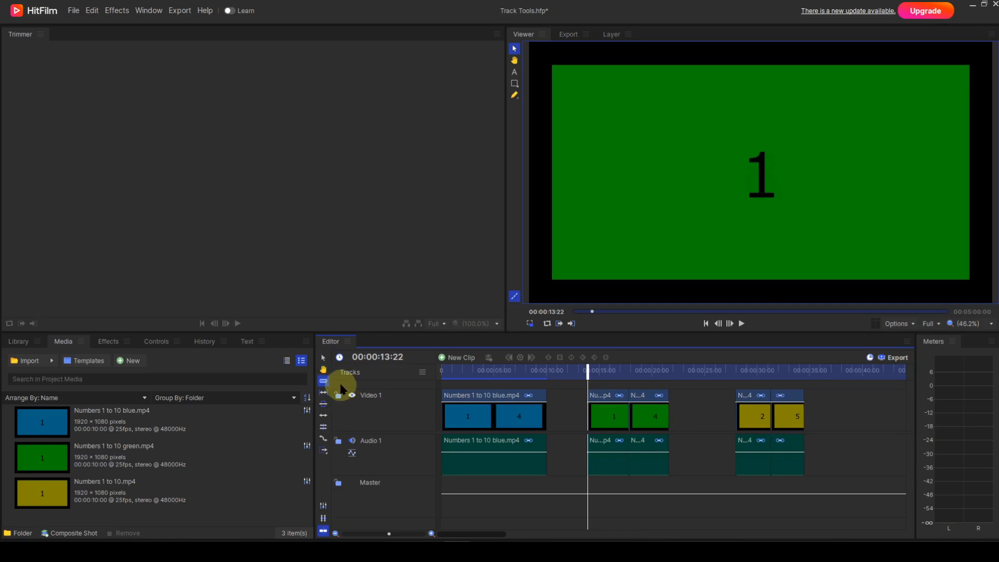
Move the second pieces of the sliced yellow and green clips later to separate them from their first pieces.
left_click(323, 359)
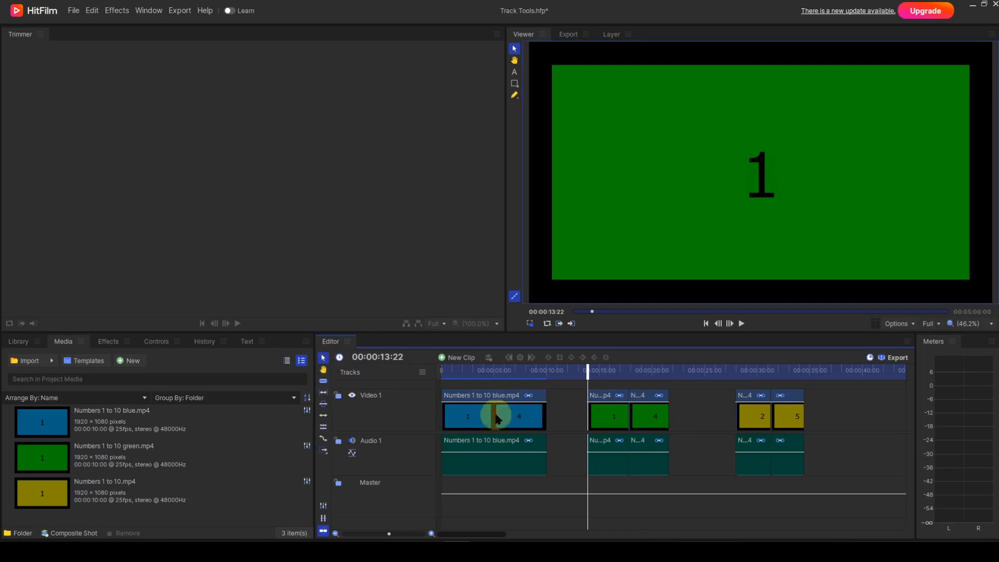
left_click_drag(784, 421, 815, 419)
left_click_drag(647, 416, 676, 420)
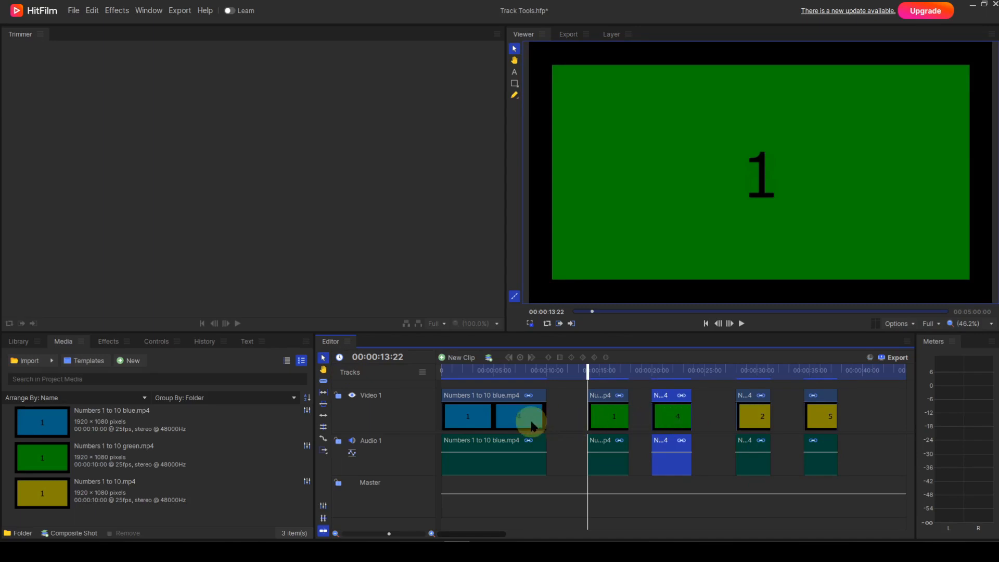
Unlink the video and audio of the blue clip at the start of the timeline.
left_click(498, 416)
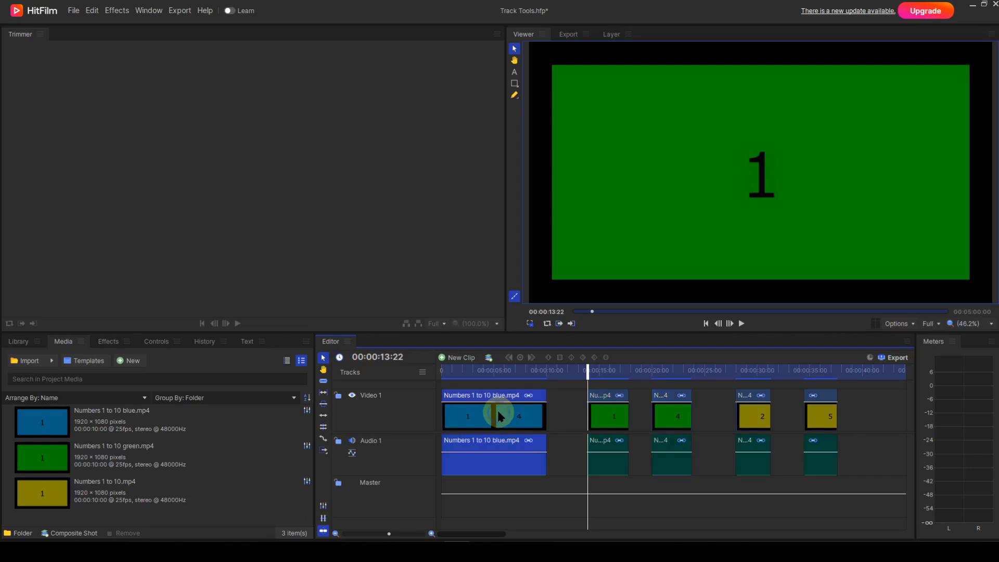
right_click(498, 416)
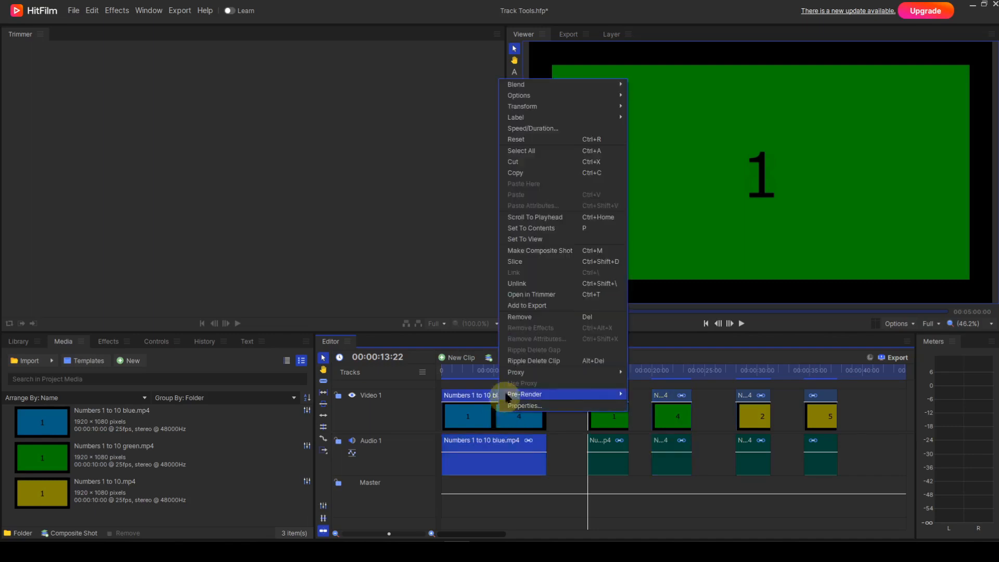
left_click(517, 284)
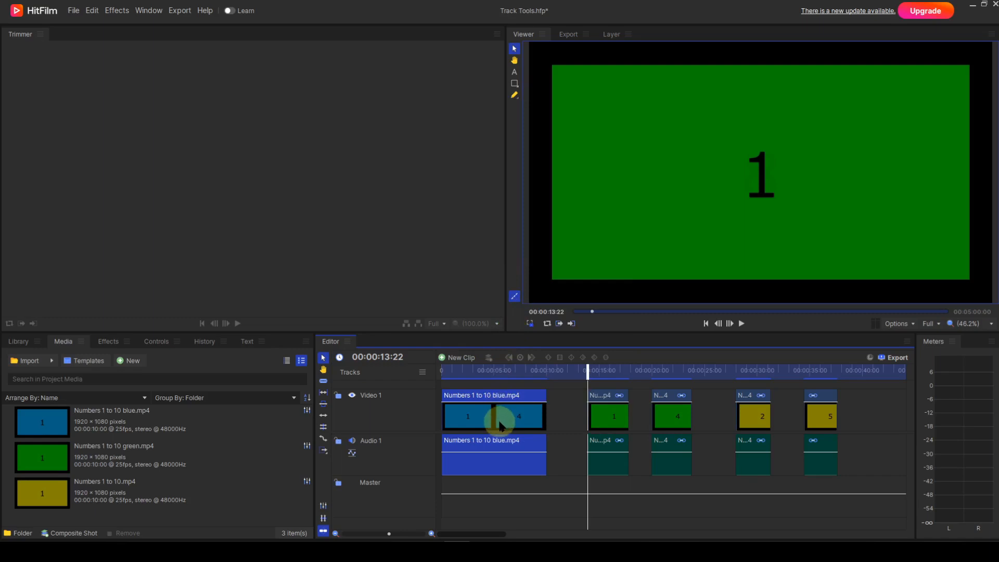
Slice the blue clip's video slightly past its middle and slice its audio separately at an earlier point.
key("c")
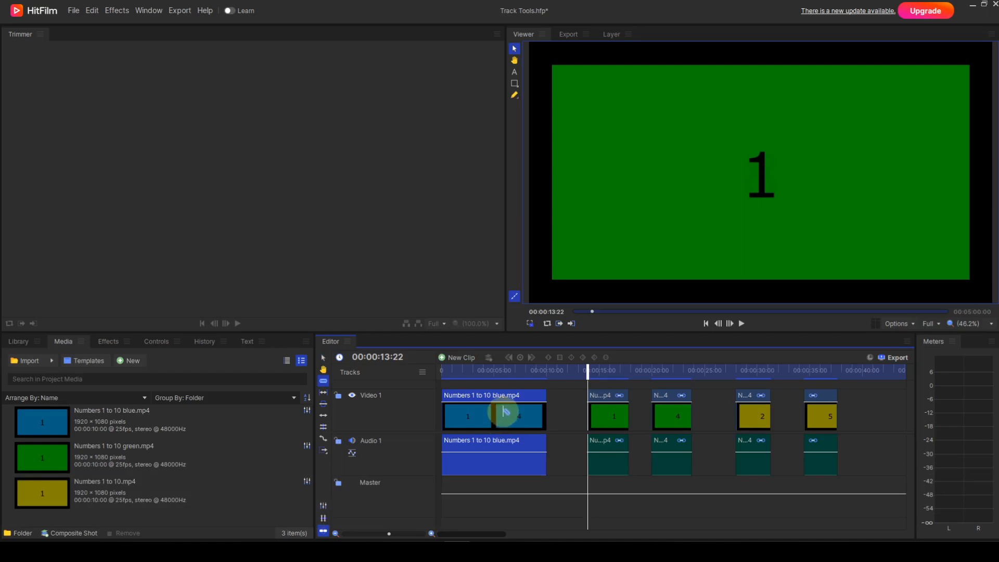
left_click(503, 412)
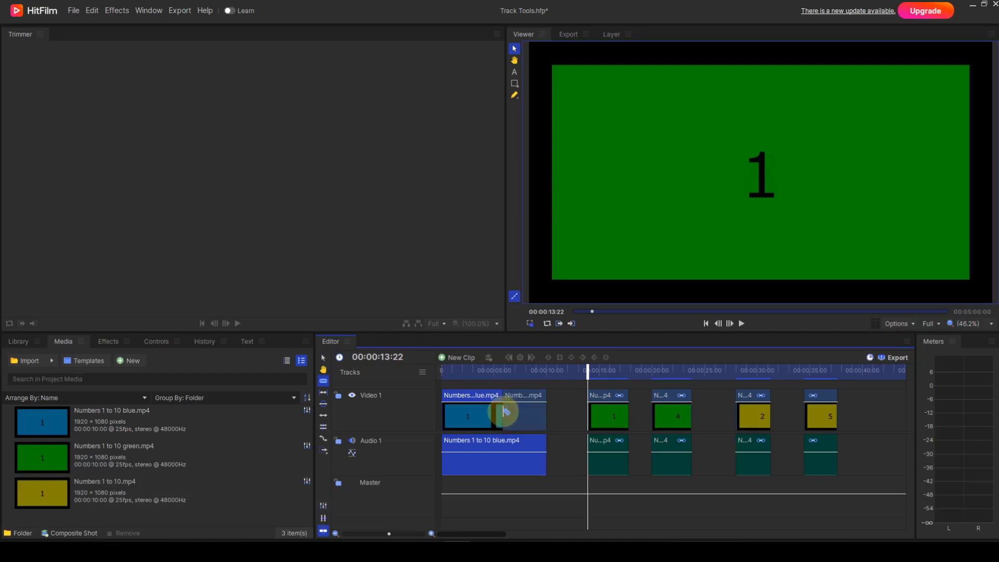
left_click(481, 456)
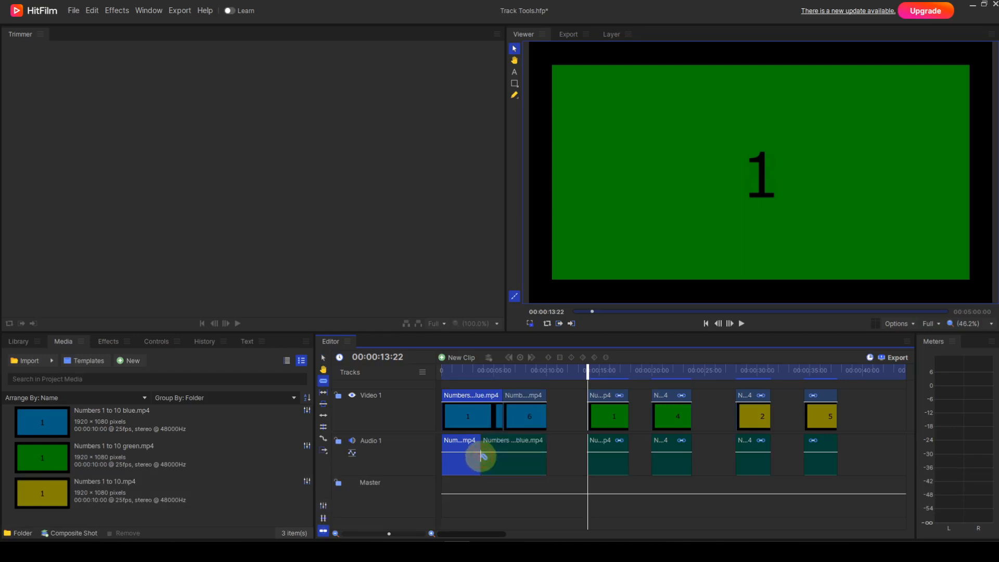
Move only the second piece of the blue video slightly later, leaving a gap after the first piece.
left_click(323, 358)
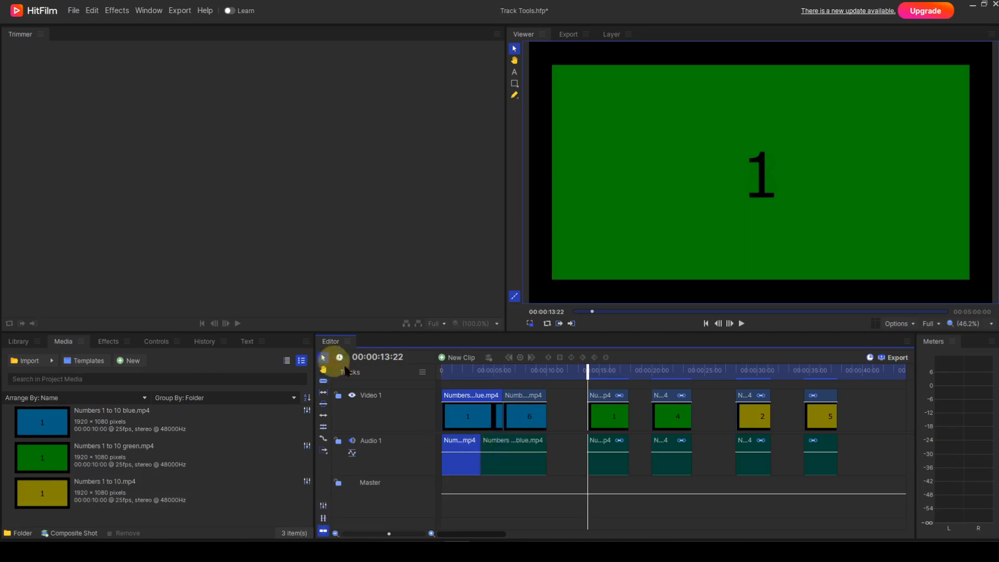
left_click_drag(532, 425, 539, 416)
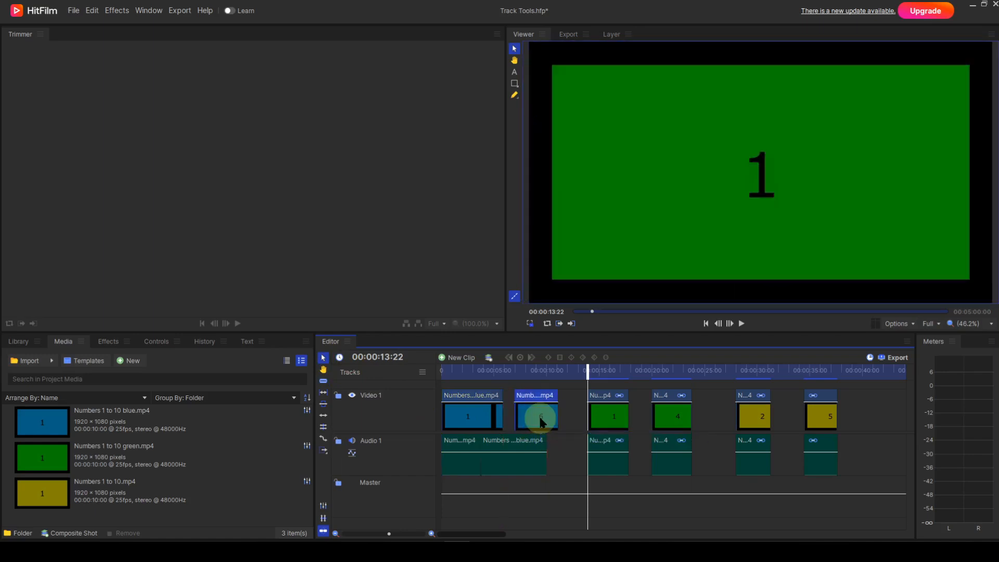
Move only the second piece of the blue clip's audio slightly later, leaving a gap after the first audio piece.
left_click_drag(517, 456, 529, 454)
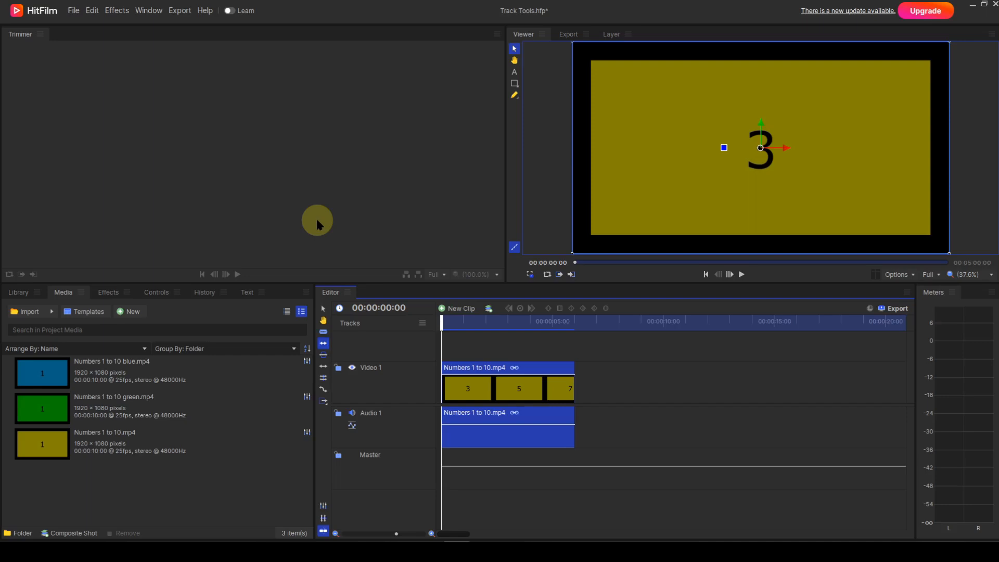
Play through the trimmed yellow clip and return the playhead to the start of the timeline.
left_click(742, 275)
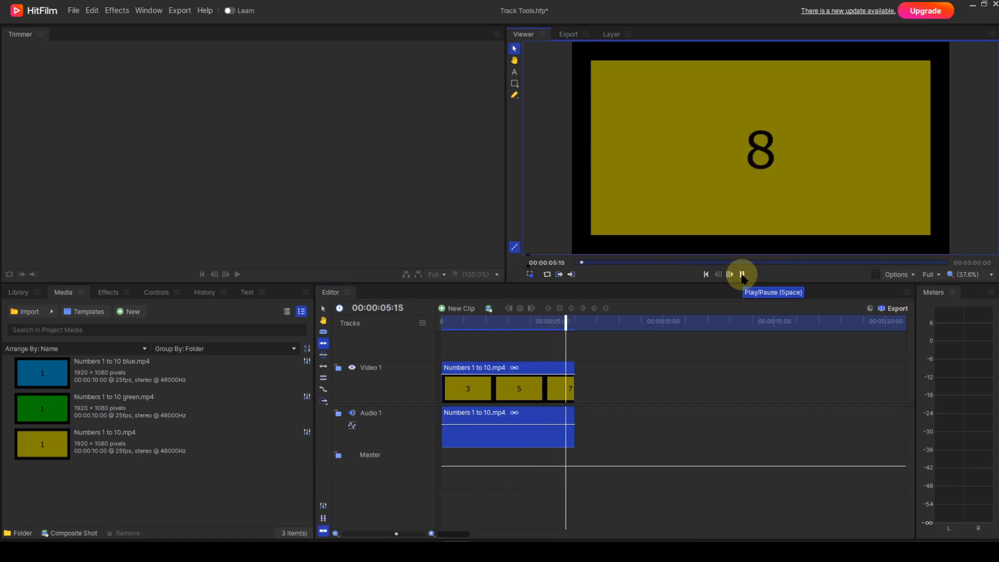
left_click(742, 274)
left_click(705, 274)
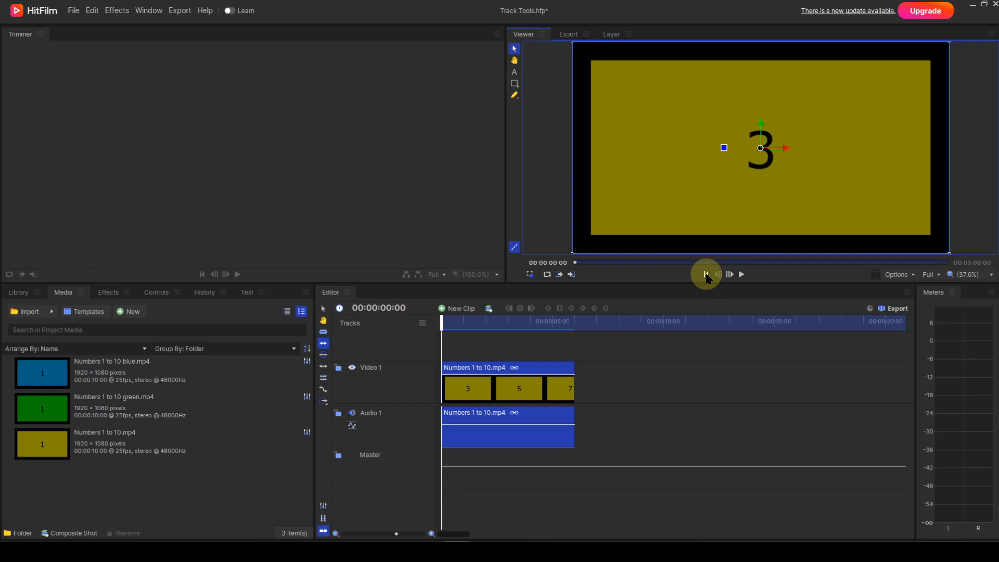
Slip the yellow clip's content so the clip starts on number 5 without moving it on the timeline.
left_click(523, 379)
left_click_drag(523, 379, 477, 381)
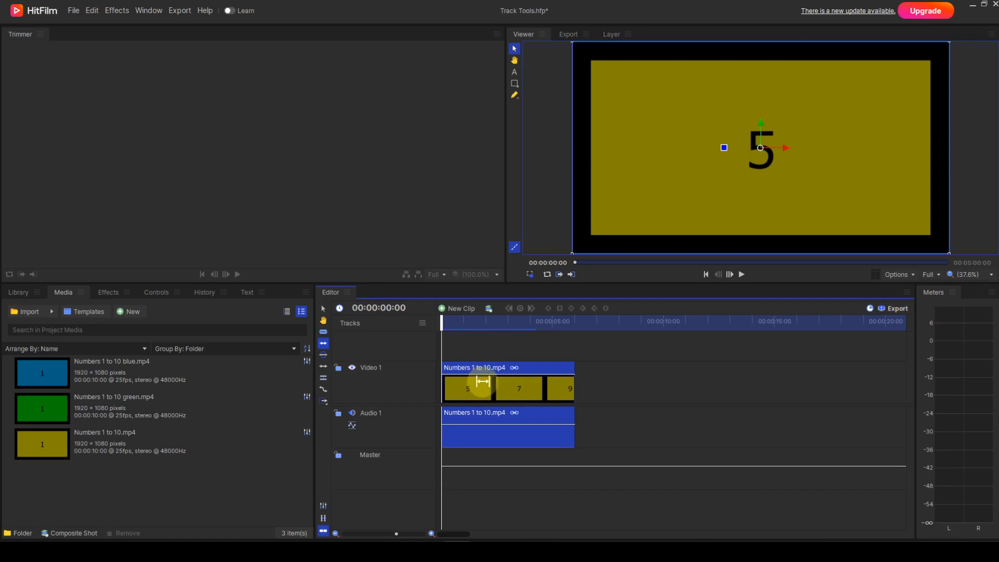
Slip the yellow clip's content back in stages, first to start on number 4 and finally on number 3.
left_click(506, 384)
left_click_drag(507, 384, 506, 384)
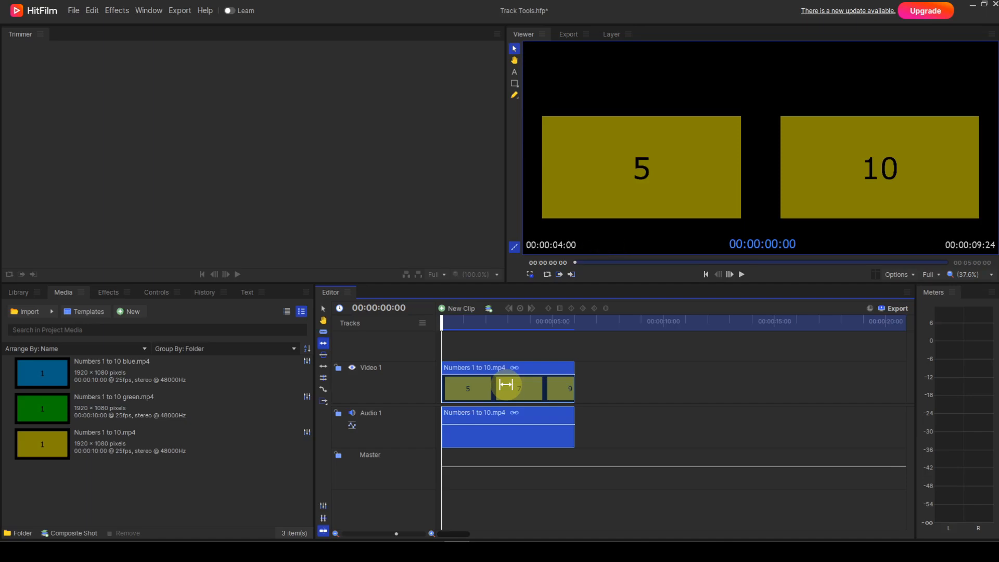
left_click_drag(505, 384, 507, 385)
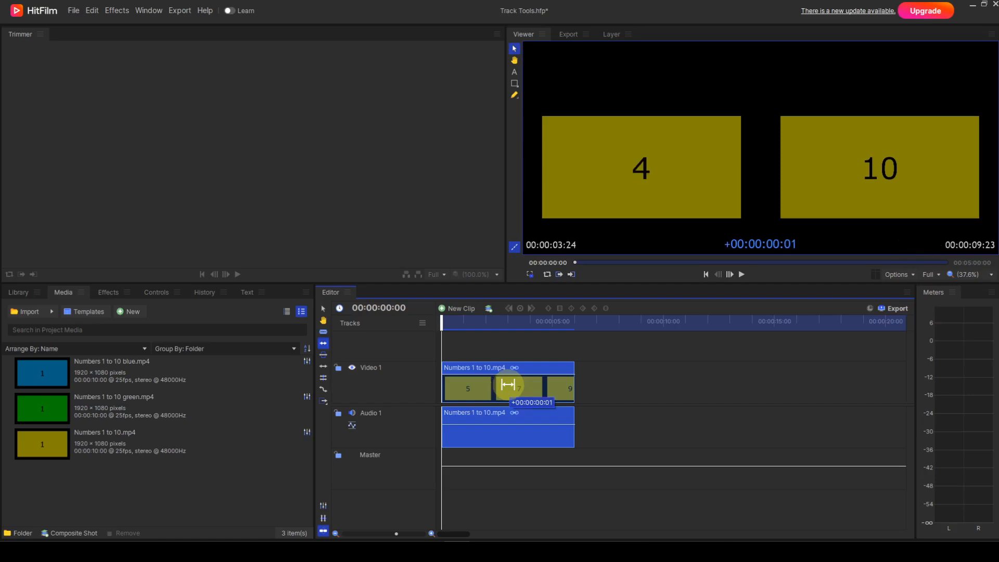
left_click_drag(508, 385, 508, 384)
left_click_drag(508, 384, 525, 385)
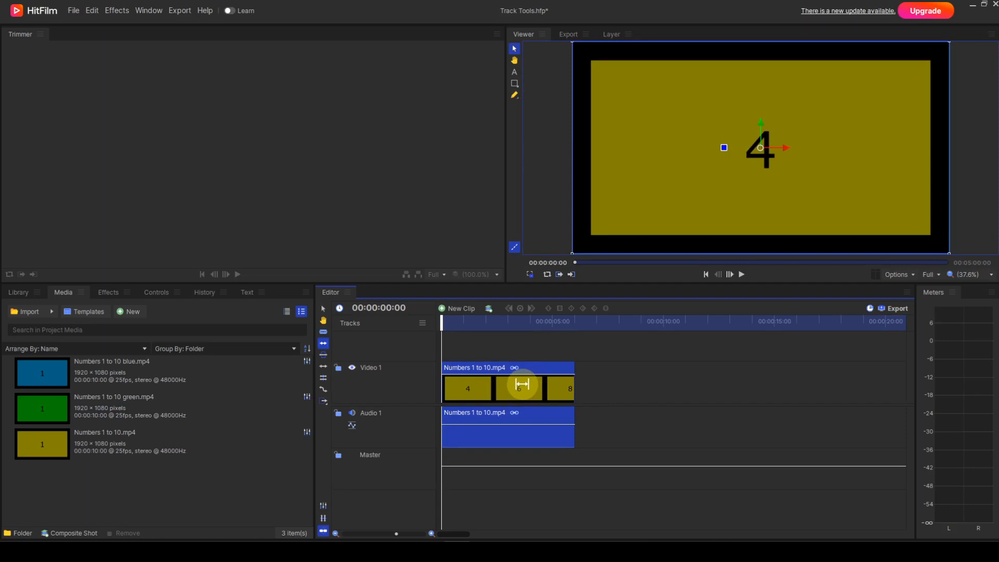
left_click_drag(522, 384, 522, 385)
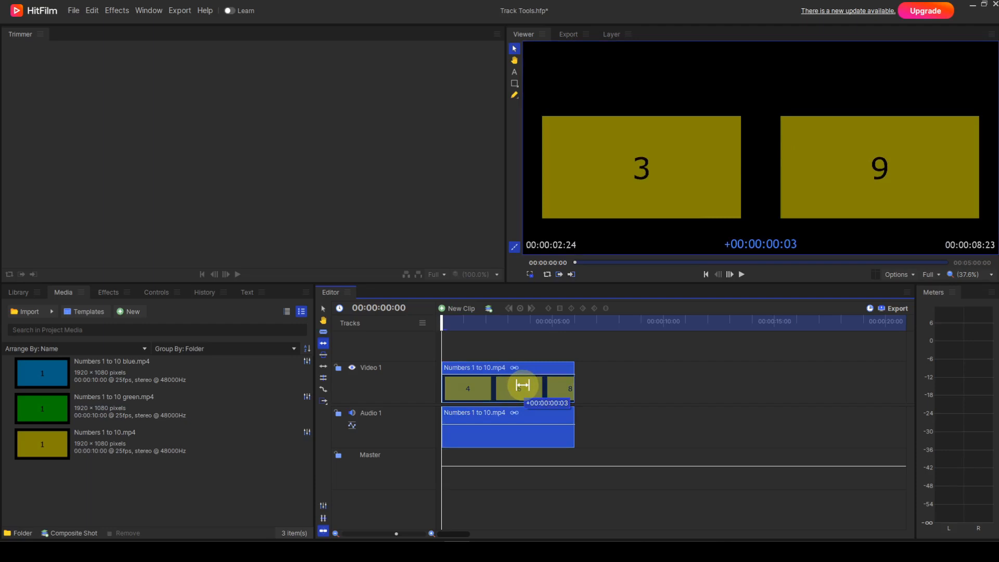
left_click_drag(522, 384, 522, 385)
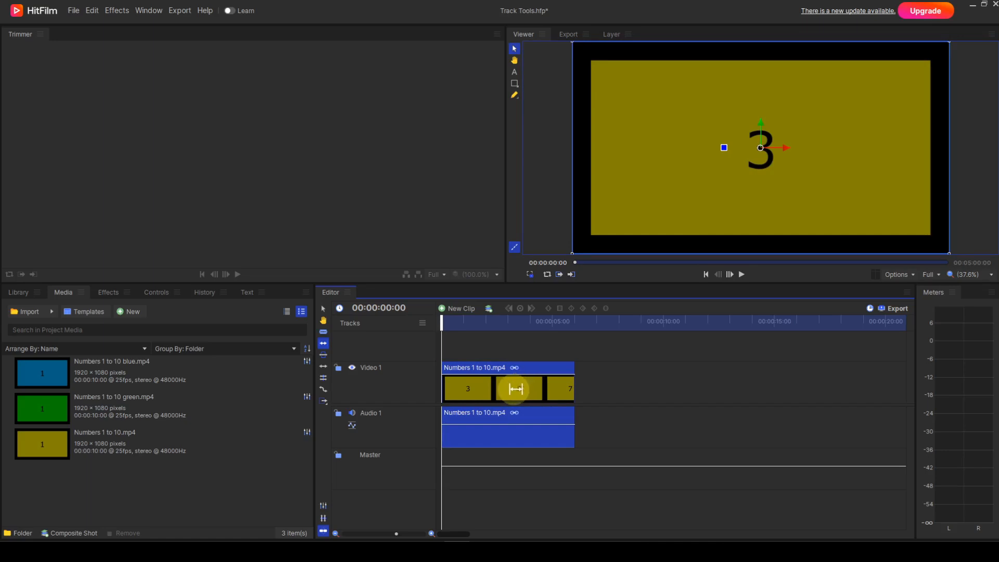
Slip the yellow clip's content to start on number 5, and slip it back towards the beginning of the source.
left_click_drag(525, 389, 497, 387)
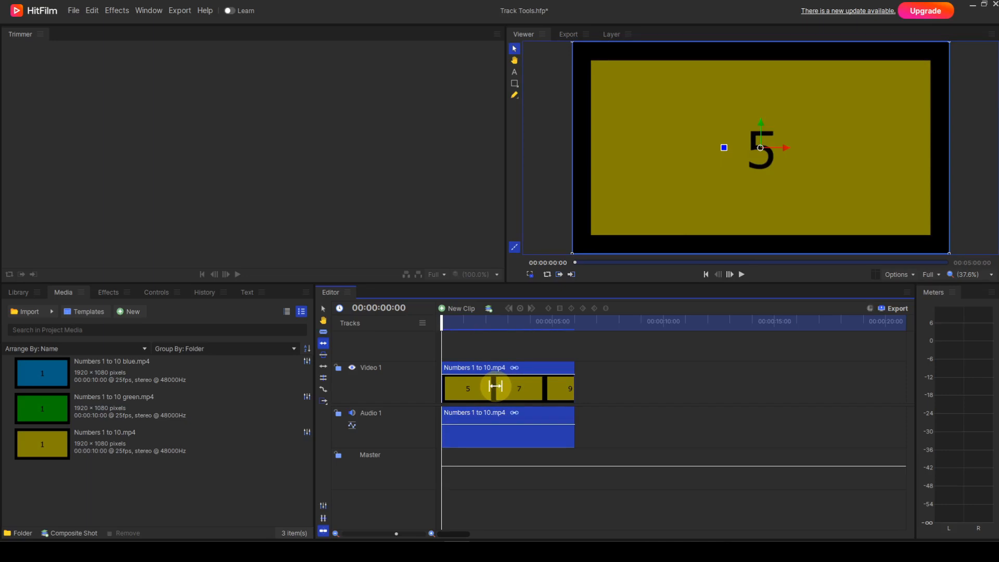
left_click(492, 386)
left_click_drag(491, 386, 562, 385)
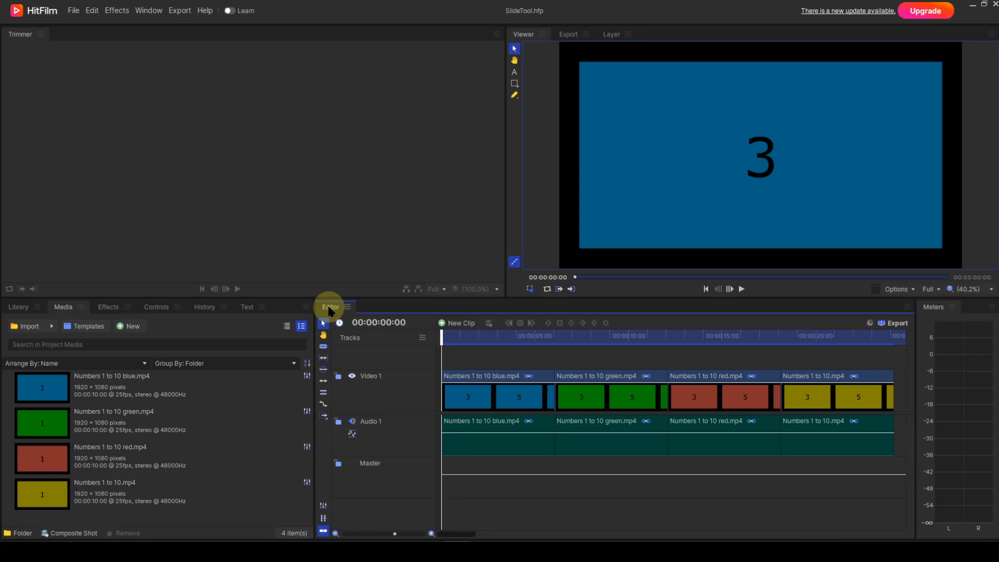
Slide the green clip earlier by 00:00:01:07 between the blue and red clips using the Slide tool.
key("shift")
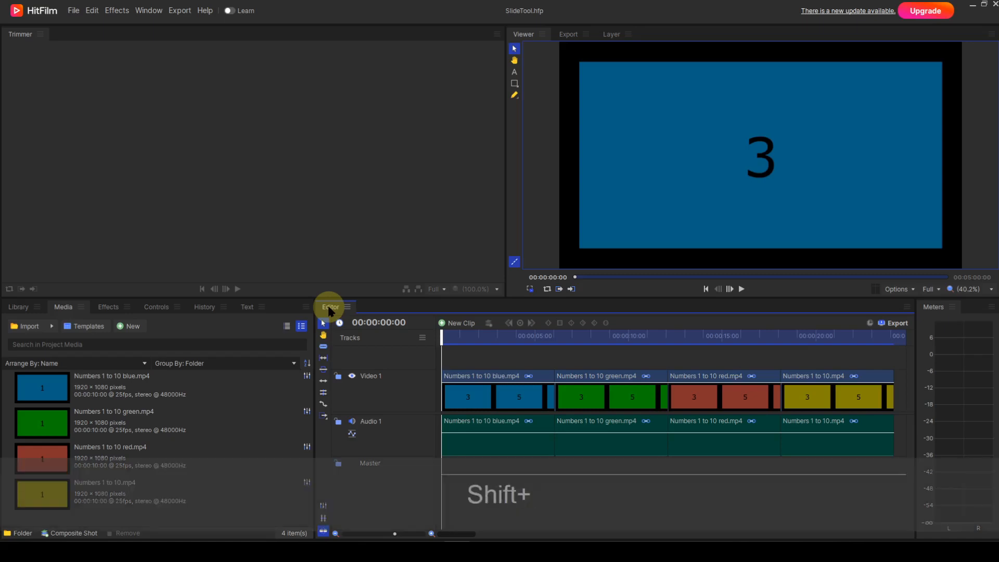
key("shift+u")
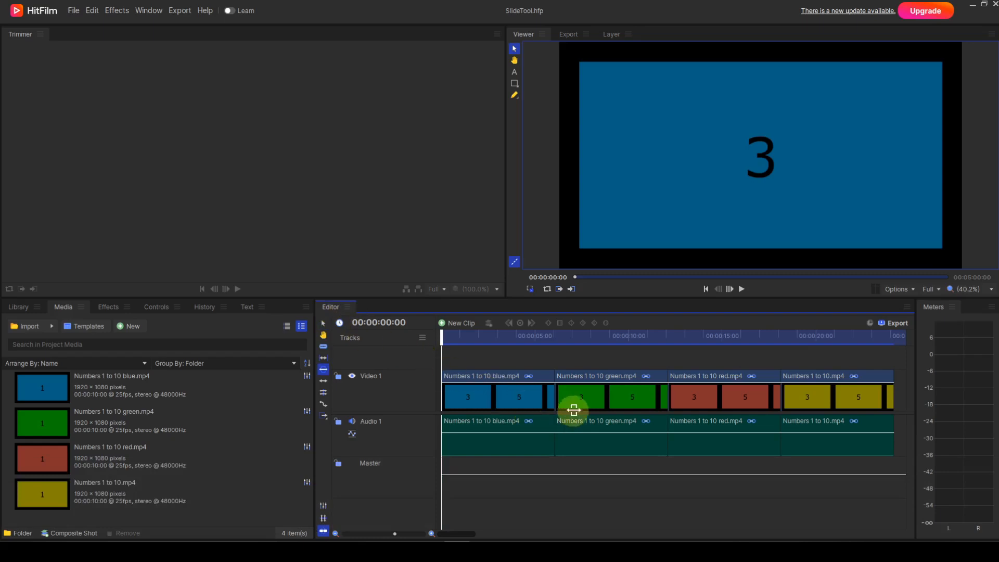
left_click(584, 396)
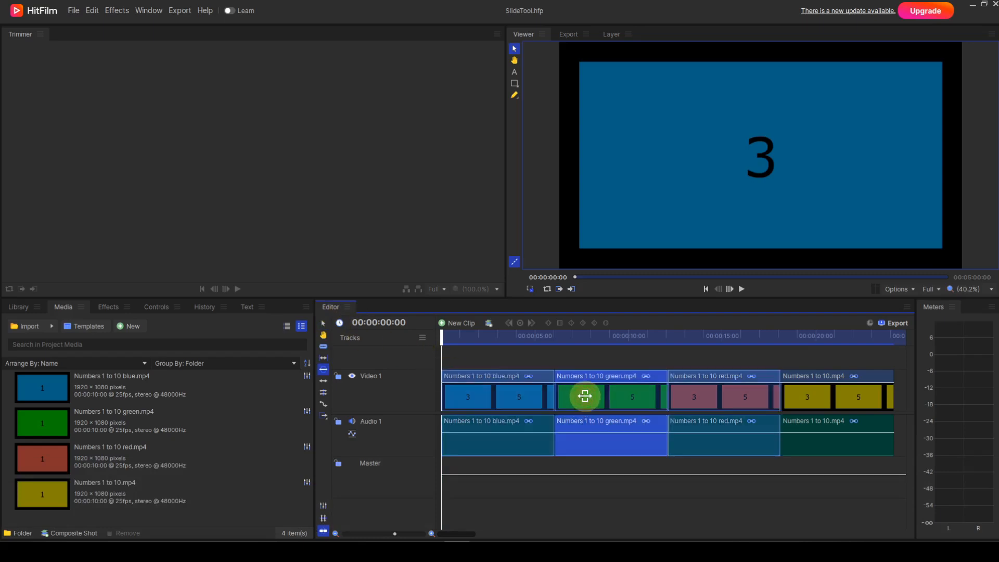
left_click_drag(585, 397, 581, 396)
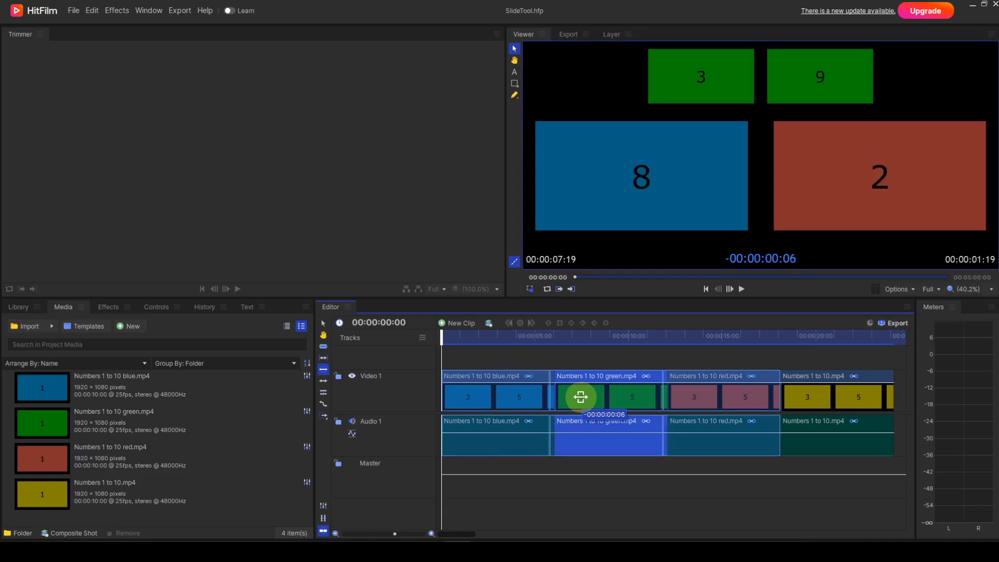
left_click_drag(581, 396, 576, 397)
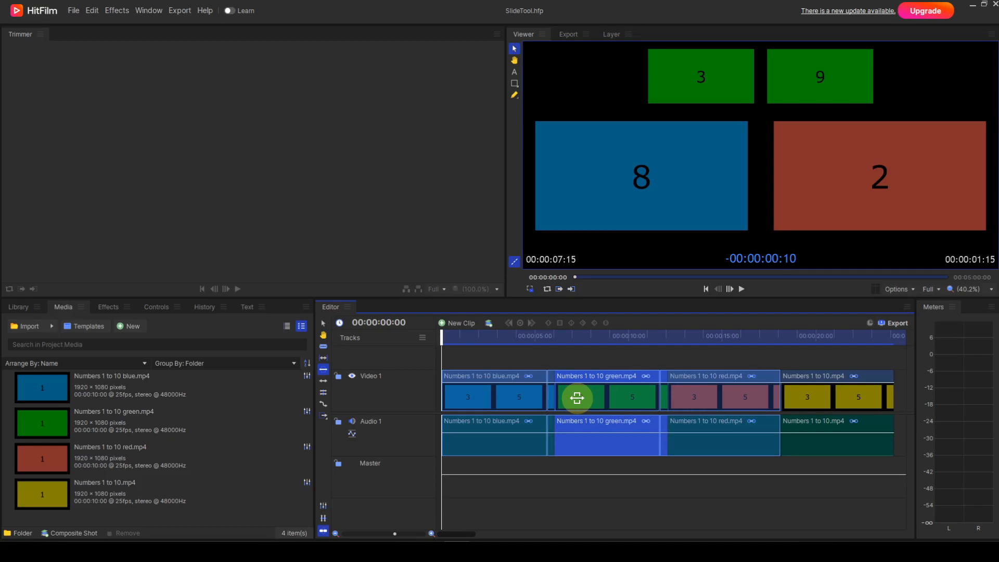
left_click_drag(577, 398, 577, 398)
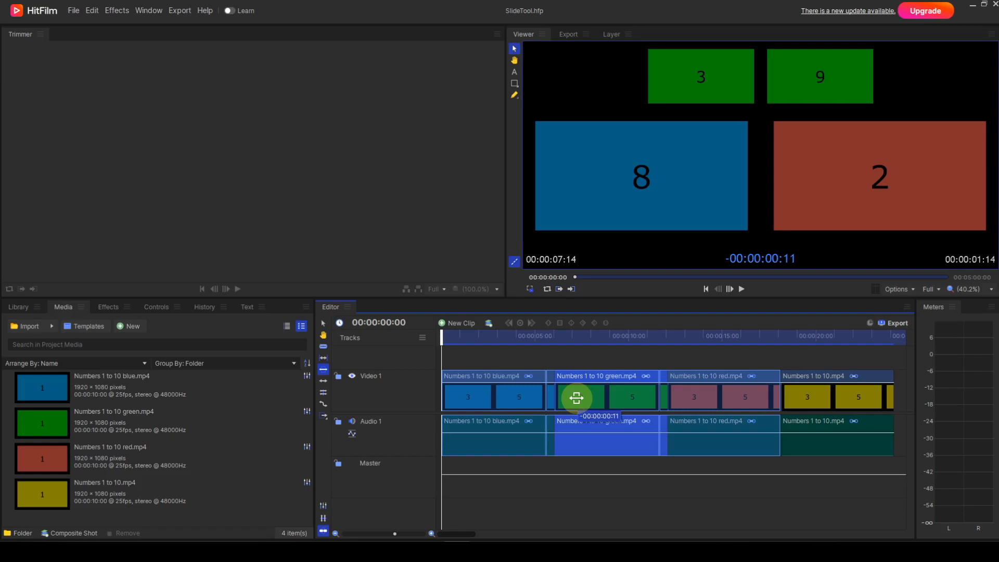
left_click_drag(576, 398, 562, 398)
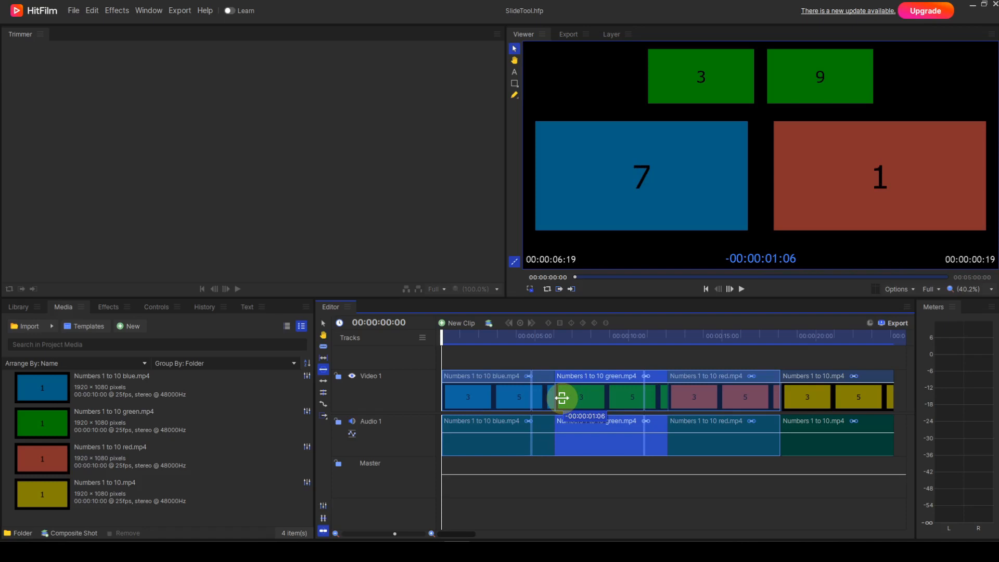
left_click_drag(561, 398, 560, 397)
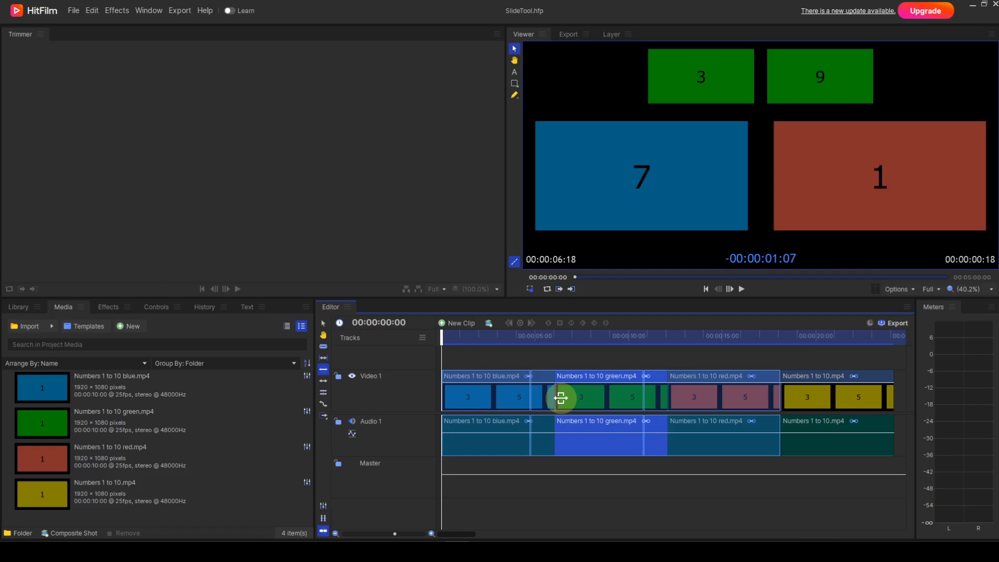
left_click_drag(561, 397, 561, 398)
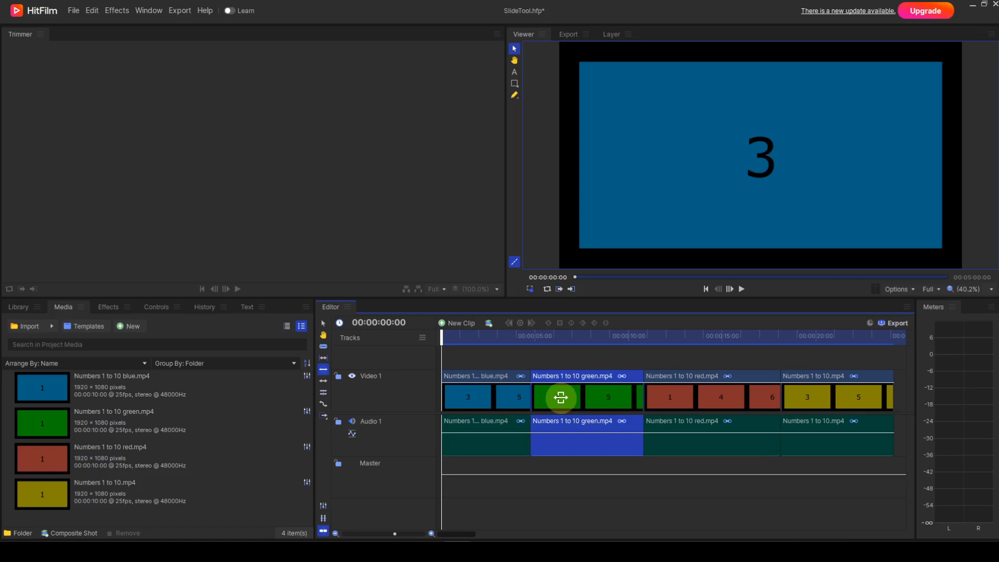
Move the yellow clip and the red clip later with the selection tool, leaving a gap in front of each.
left_click(323, 324)
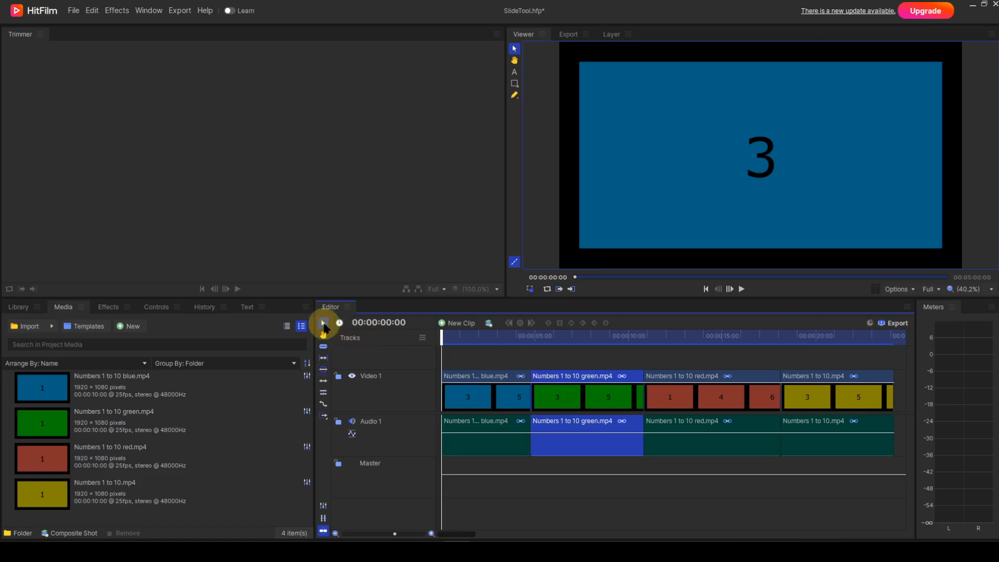
left_click_drag(818, 401, 835, 402)
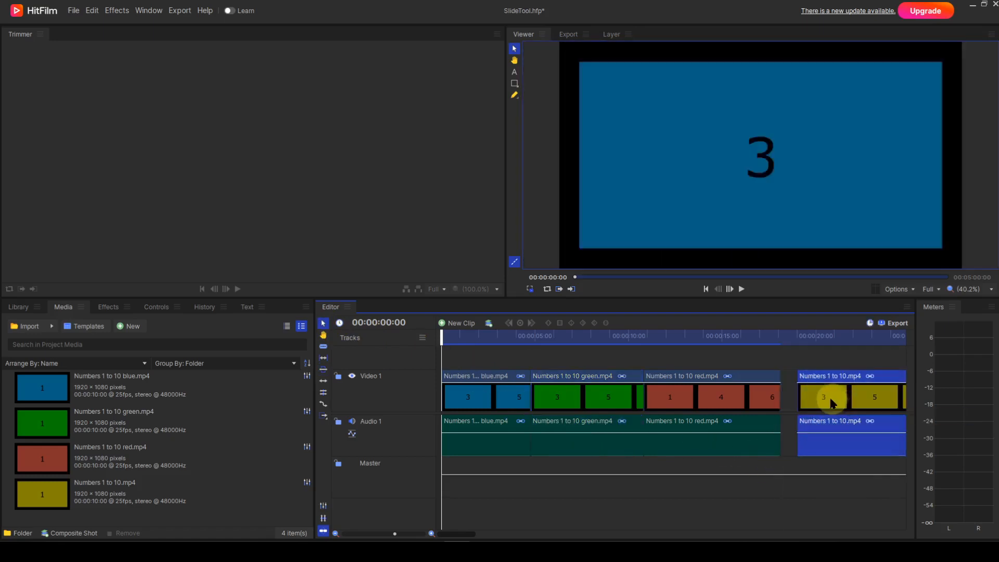
left_click_drag(727, 396, 742, 398)
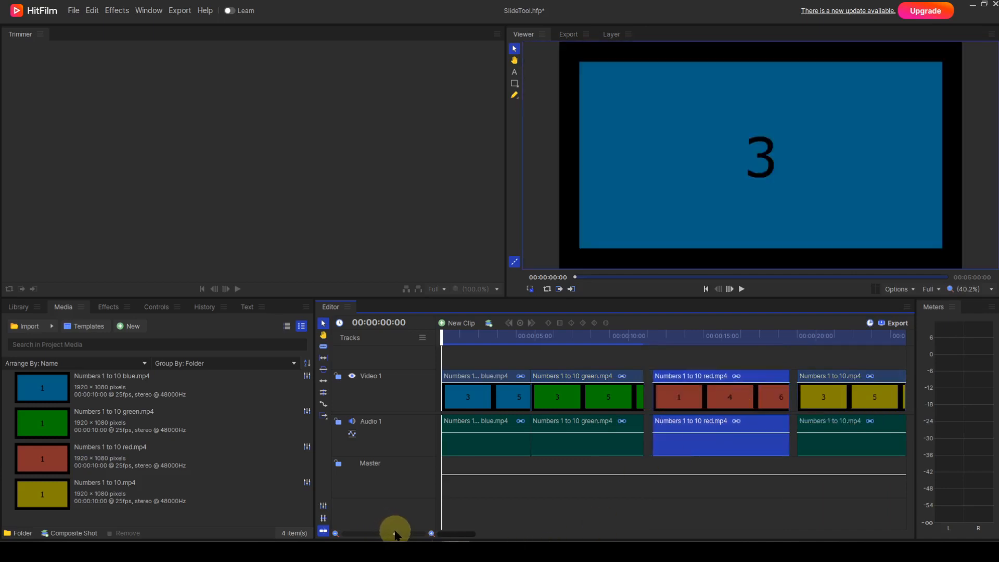
Spread the red and yellow clips further apart and extend the red clip to its full source length.
left_click_drag(396, 534, 392, 535)
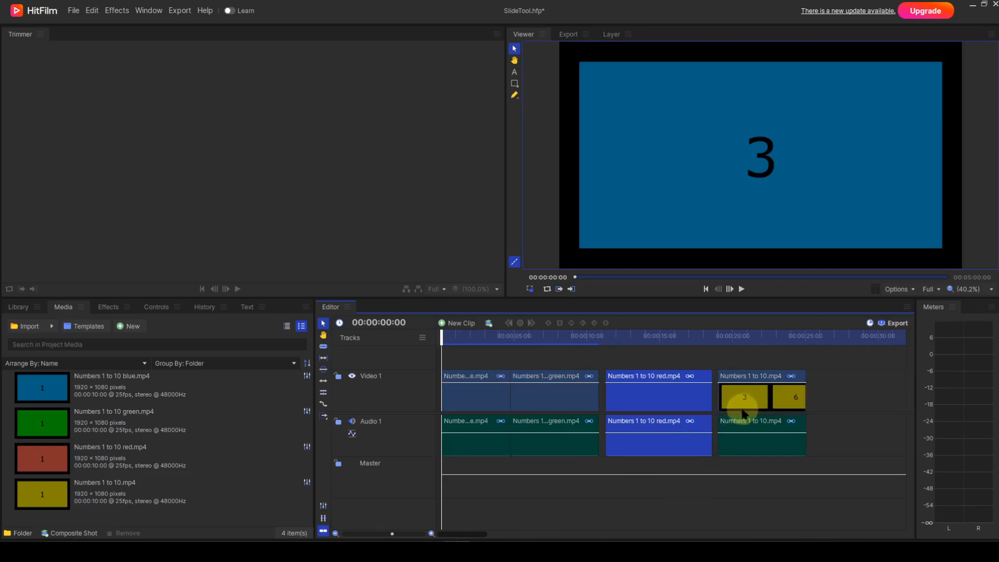
left_click_drag(747, 397, 794, 400)
left_click_drag(667, 397, 695, 395)
left_click_drag(634, 397, 624, 397)
mouse_move(688, 402)
left_mouse_down()
mouse_move(755, 397)
mouse_move(673, 394)
left_mouse_up()
left_click_drag(736, 399, 768, 396)
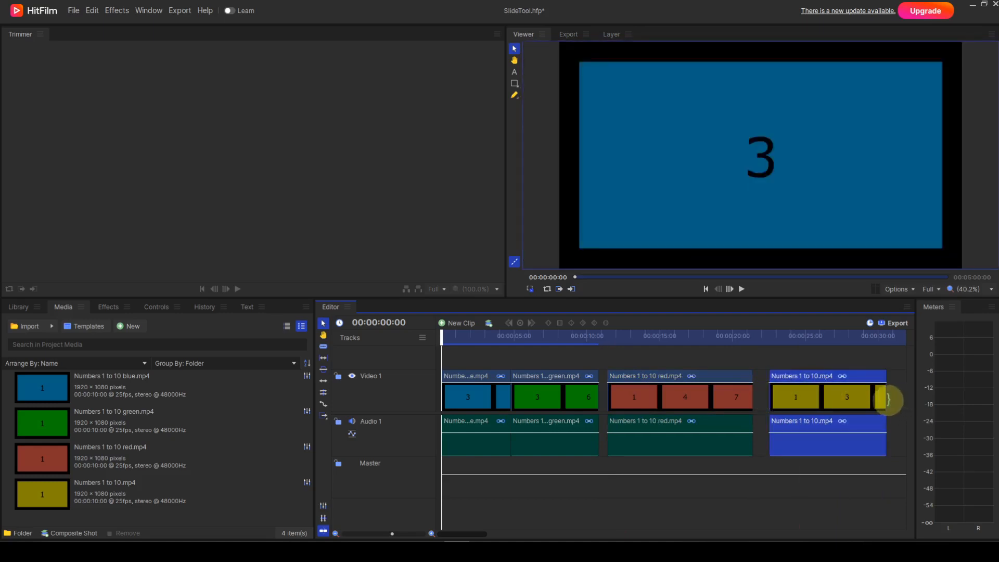
Extend the end of the yellow clip to its full source length and move the clip against the red clip's end.
left_click_drag(885, 401, 814, 400)
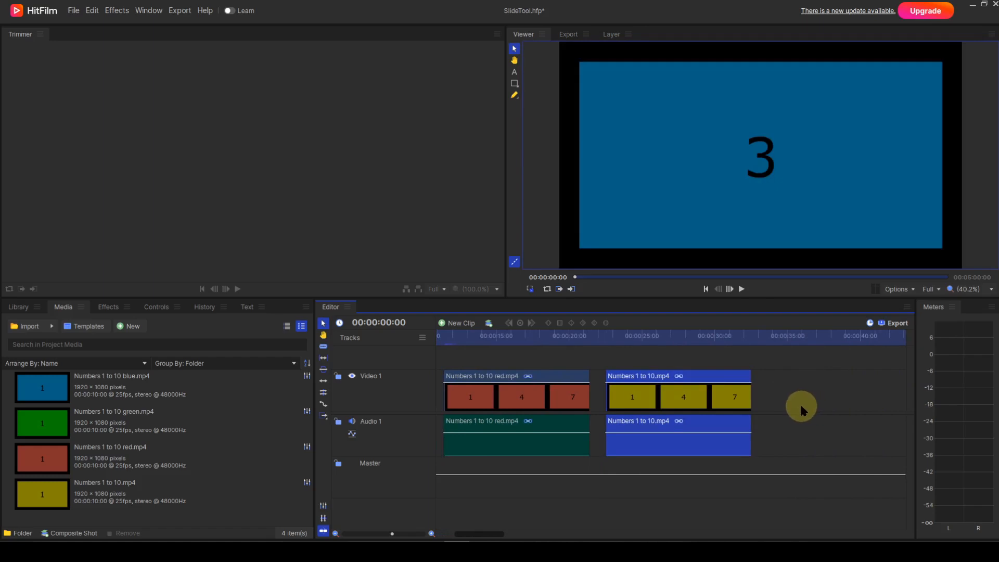
left_click_drag(674, 398, 659, 398)
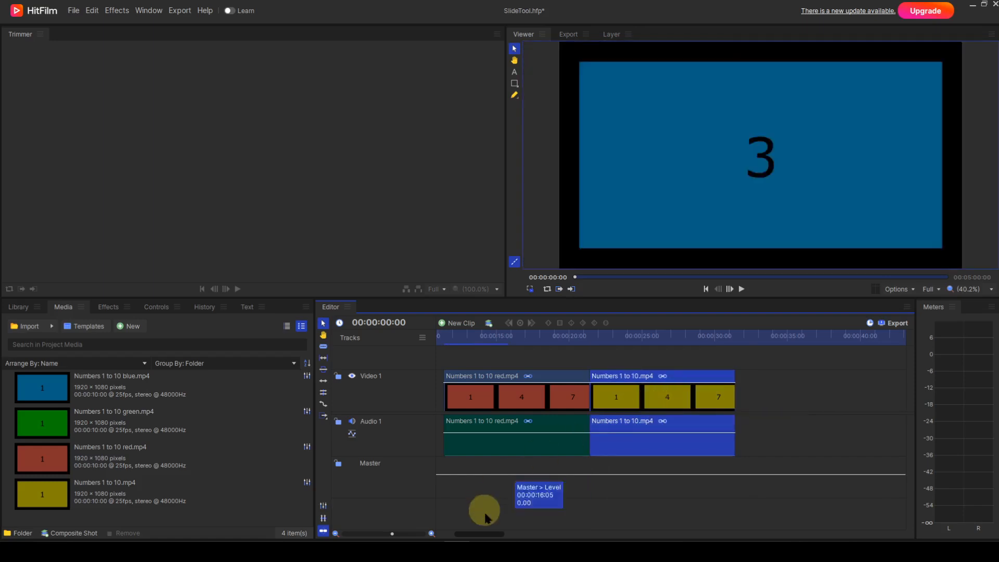
Try to slide the full-length red clip and the yellow clip beside it with the Slide tool.
left_click_drag(484, 531, 480, 537)
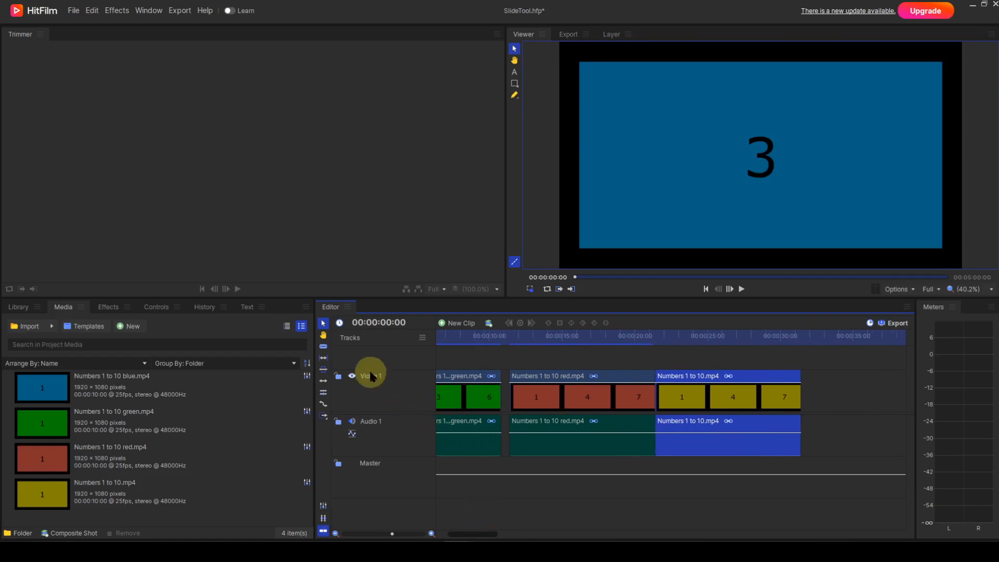
left_click(323, 371)
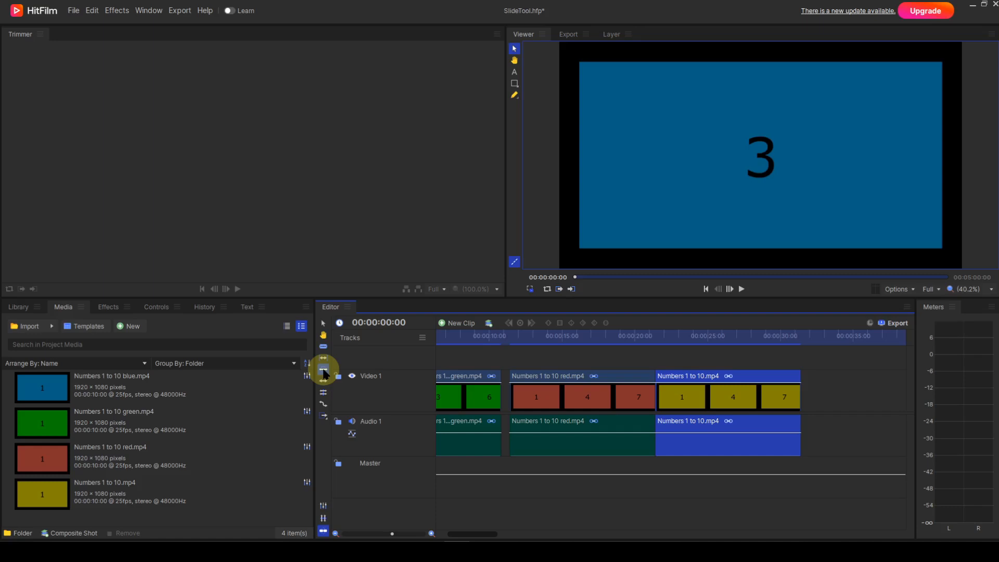
left_click(323, 369)
mouse_move(570, 397)
left_mouse_down()
mouse_move(586, 398)
mouse_move(572, 398)
left_mouse_up()
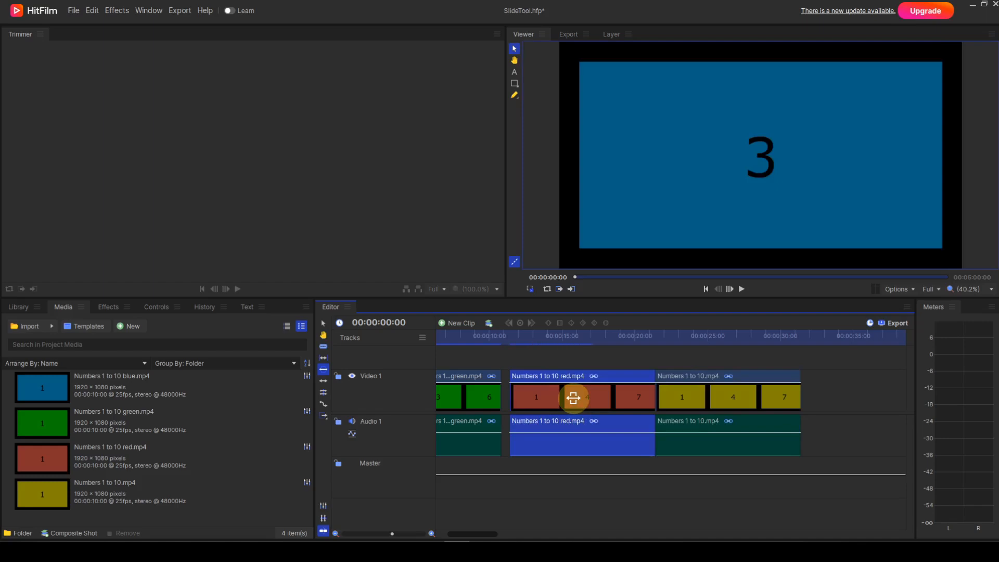
mouse_move(583, 396)
left_mouse_down()
mouse_move(548, 395)
mouse_move(605, 395)
mouse_move(588, 396)
left_mouse_up()
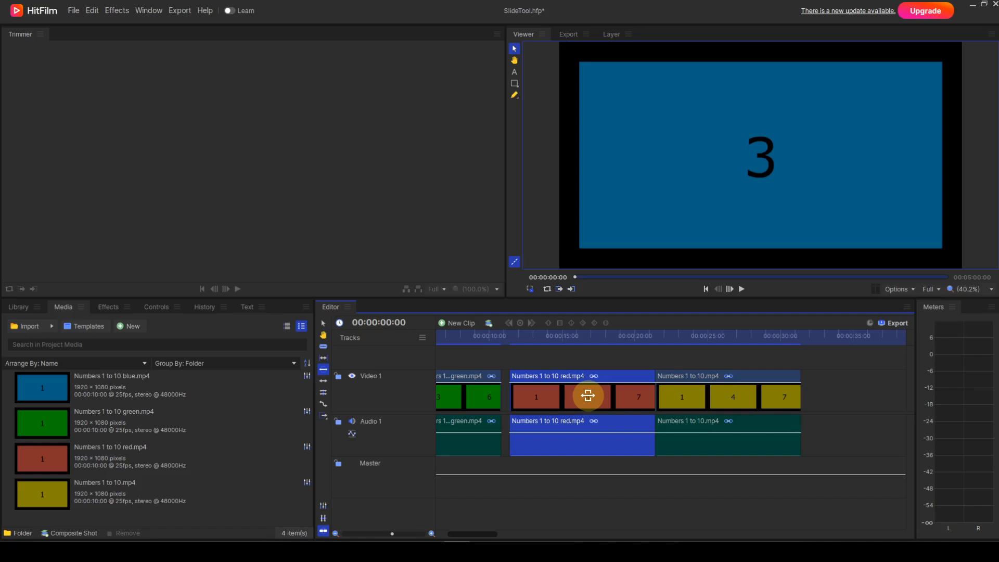
left_click(693, 396)
left_click_drag(694, 396, 729, 396)
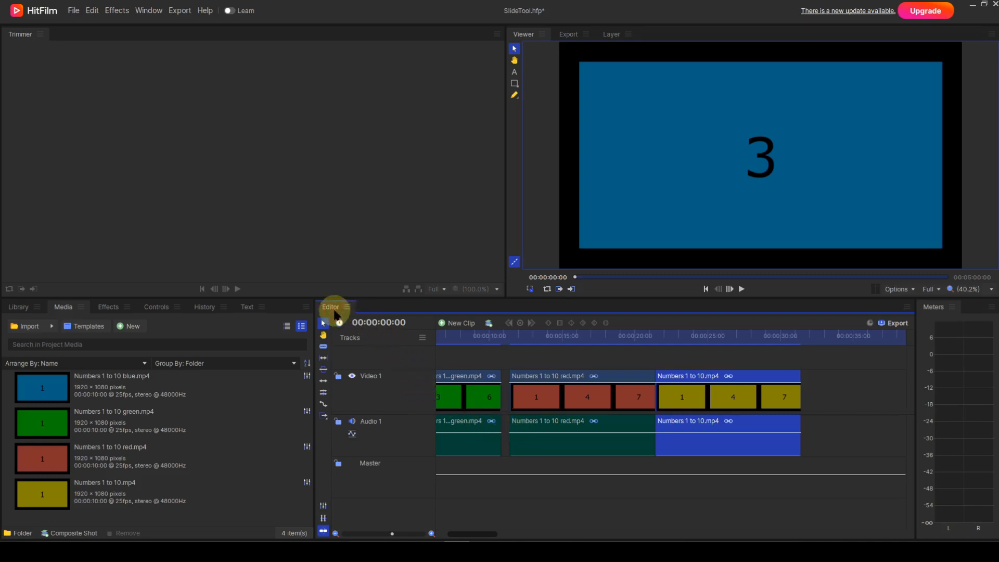
Ripple-trim the end of the red clip slightly earlier and its start slightly later.
key("r")
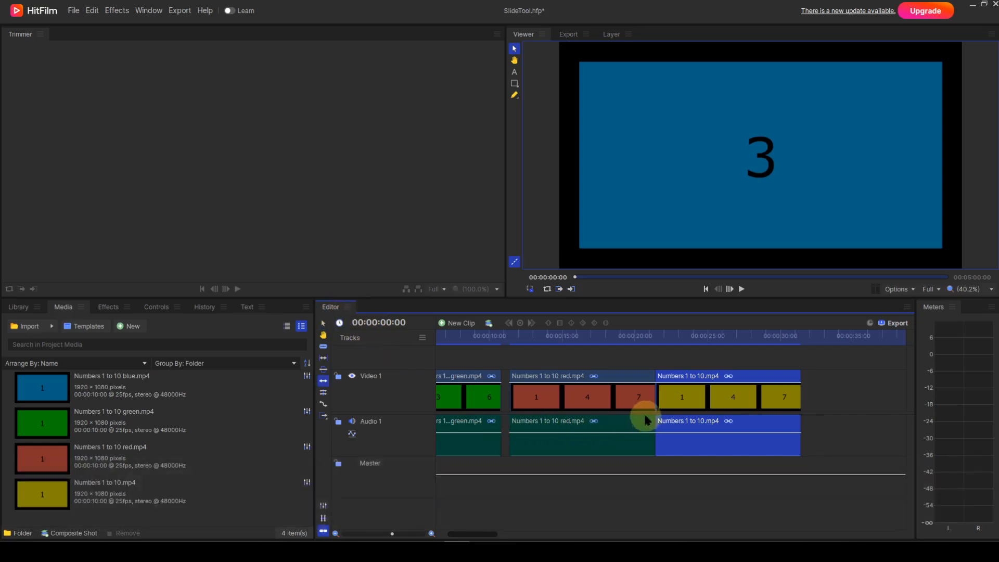
left_click_drag(648, 402, 639, 397)
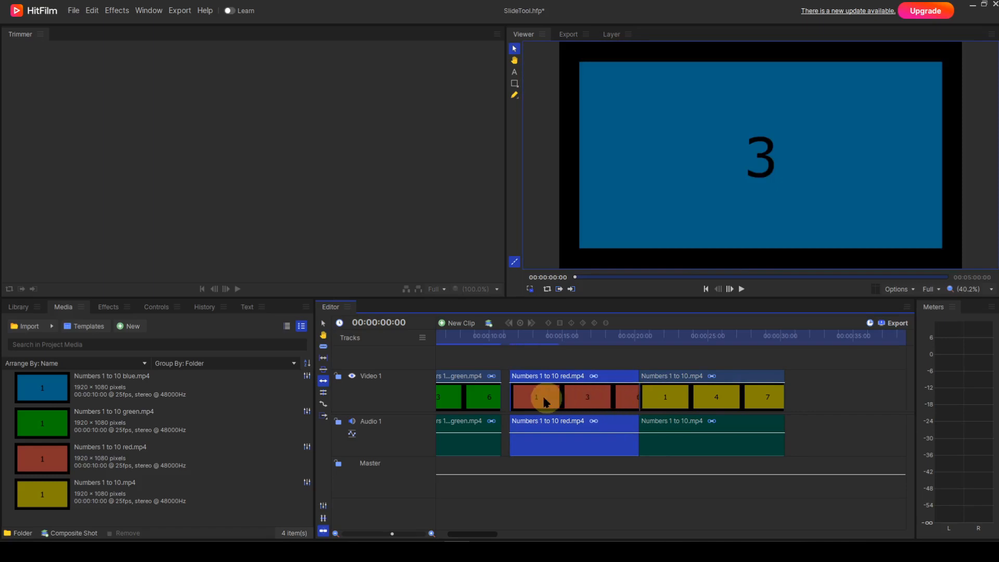
left_click(509, 396)
left_click_drag(508, 396, 532, 397)
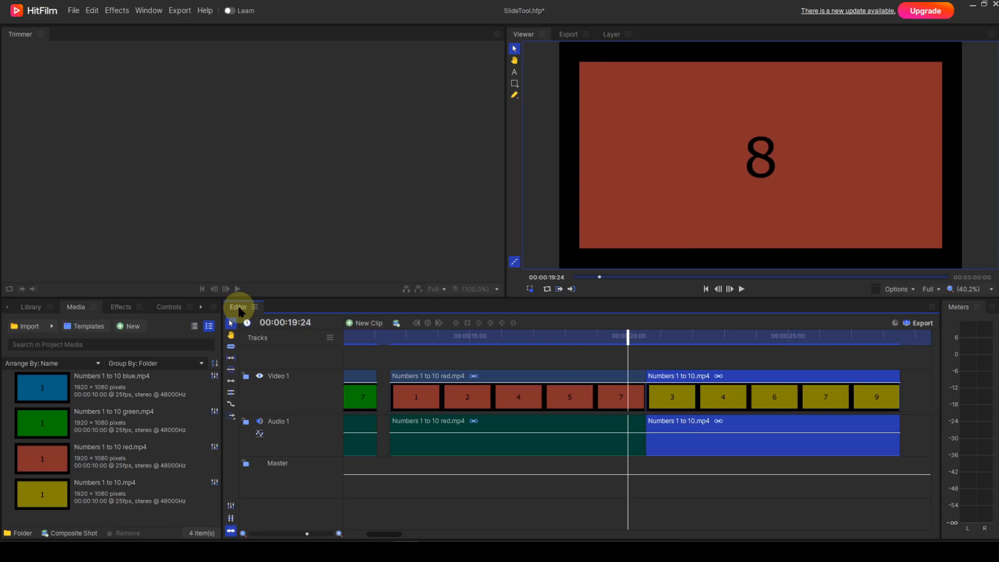
With the Roll Edit tool, shift the cut between the red and yellow clips slightly earlier, then later, then far earlier.
key("e")
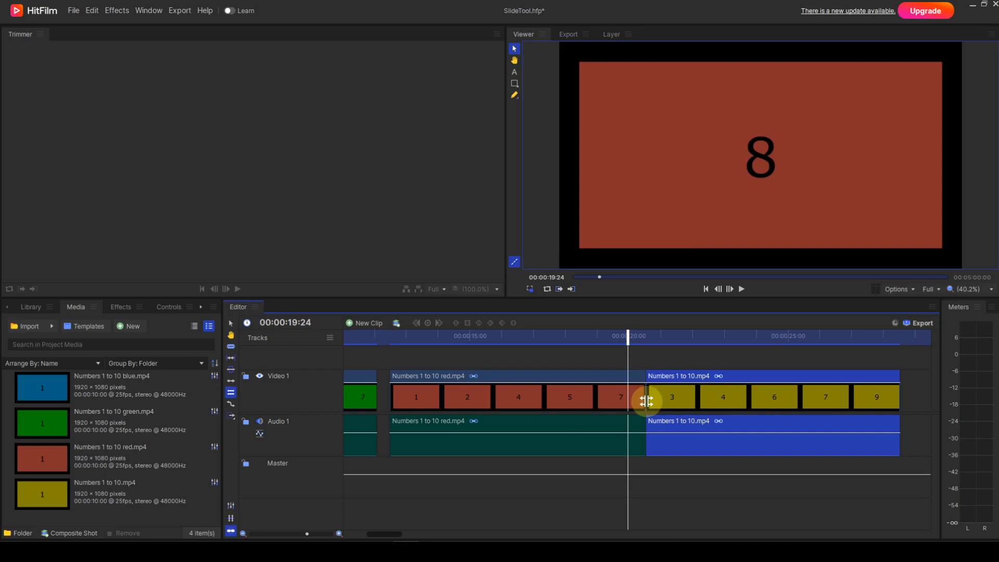
left_click_drag(647, 400, 616, 406)
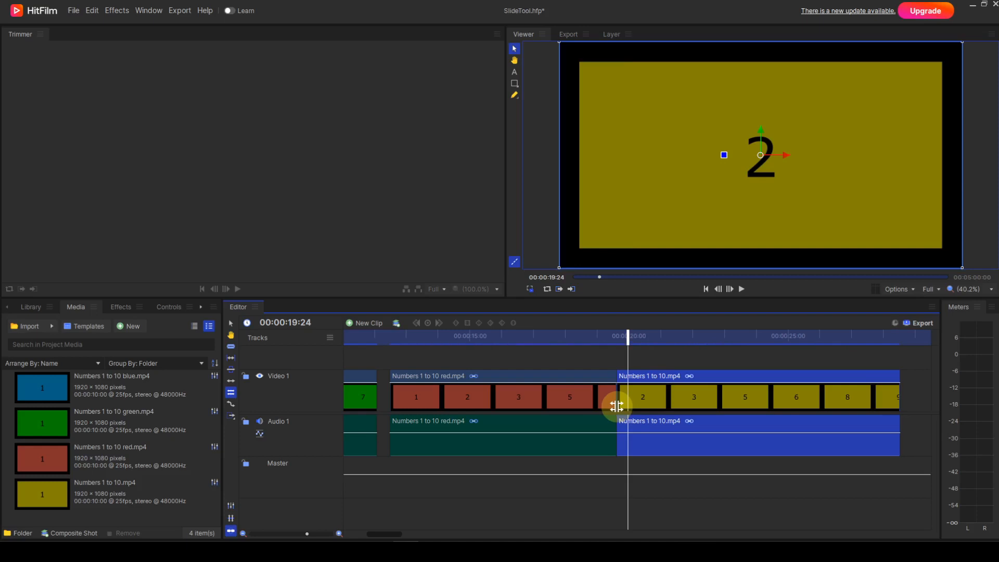
left_click_drag(616, 405, 668, 406)
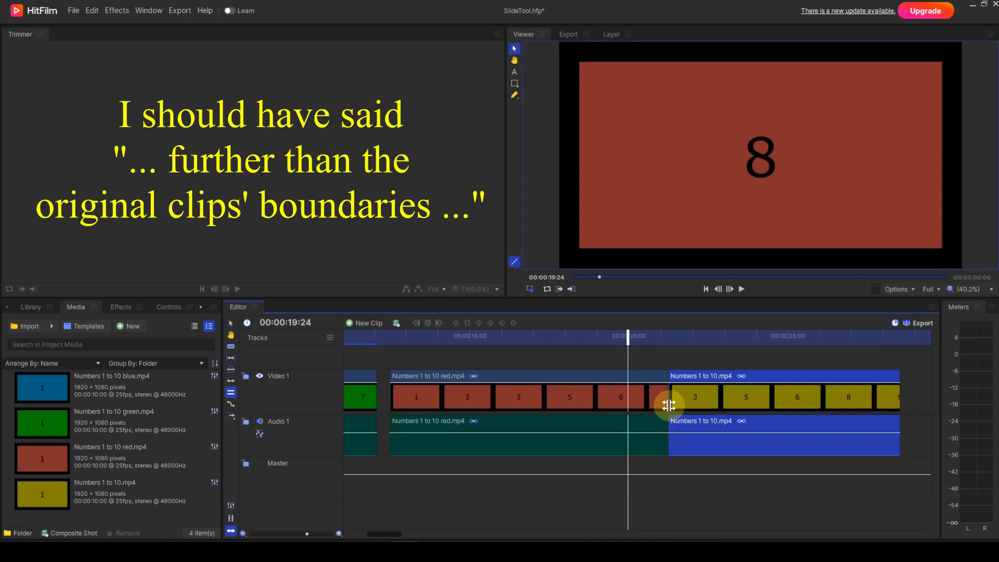
left_click_drag(668, 404, 533, 414)
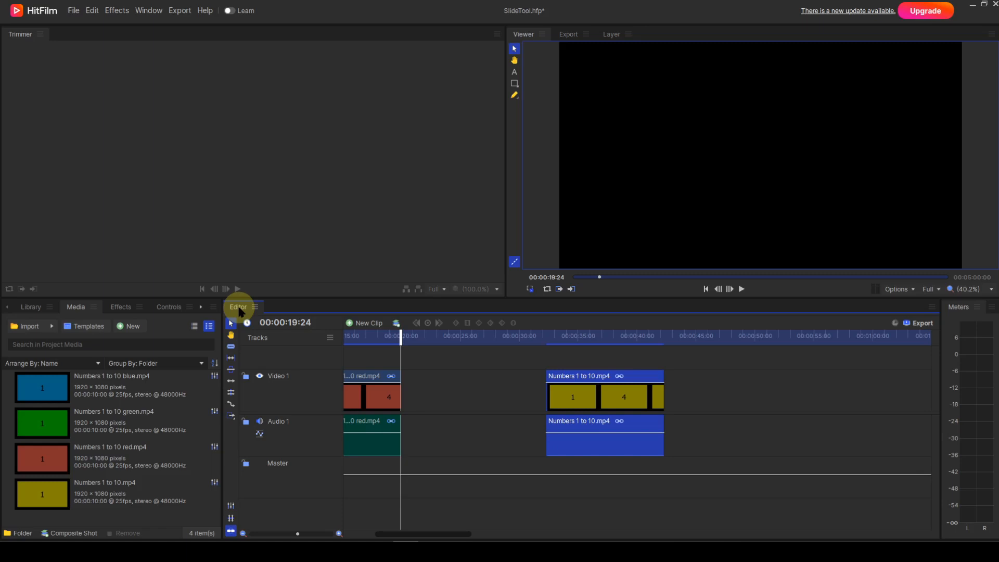
Rate-stretch the end of the yellow clip to double its length to 20 seconds and play back the slowed footage.
key("s")
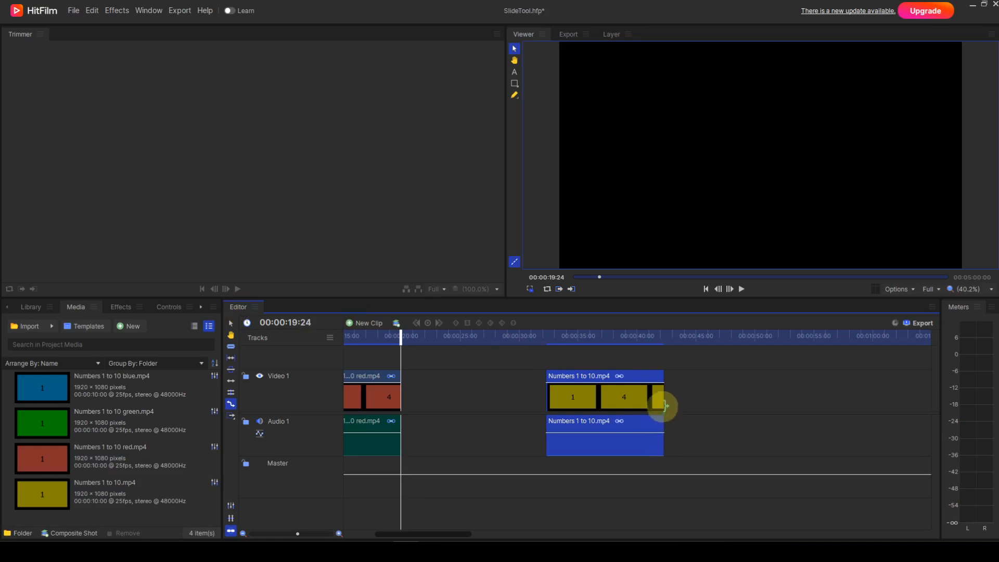
left_click_drag(664, 400, 781, 392)
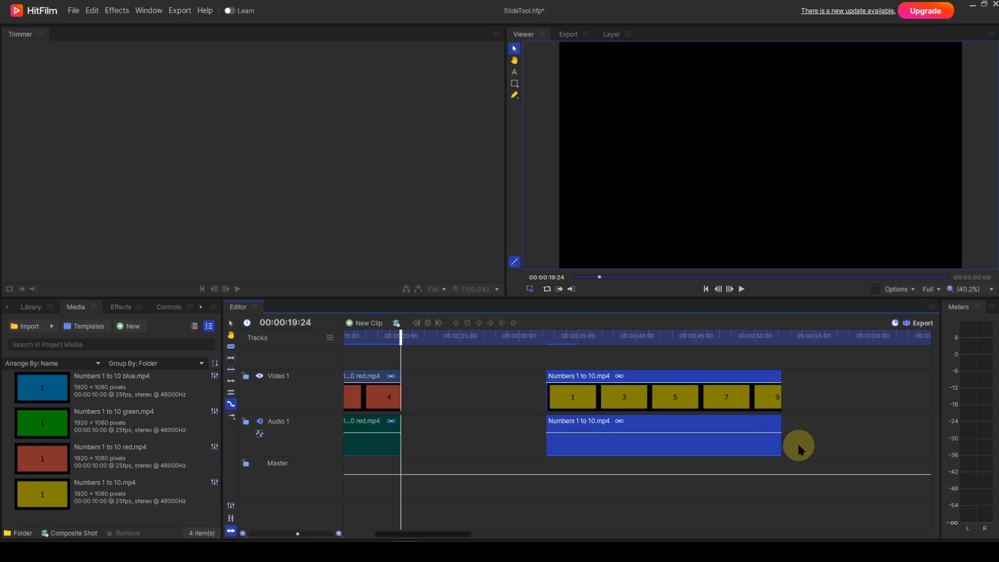
left_click(549, 338)
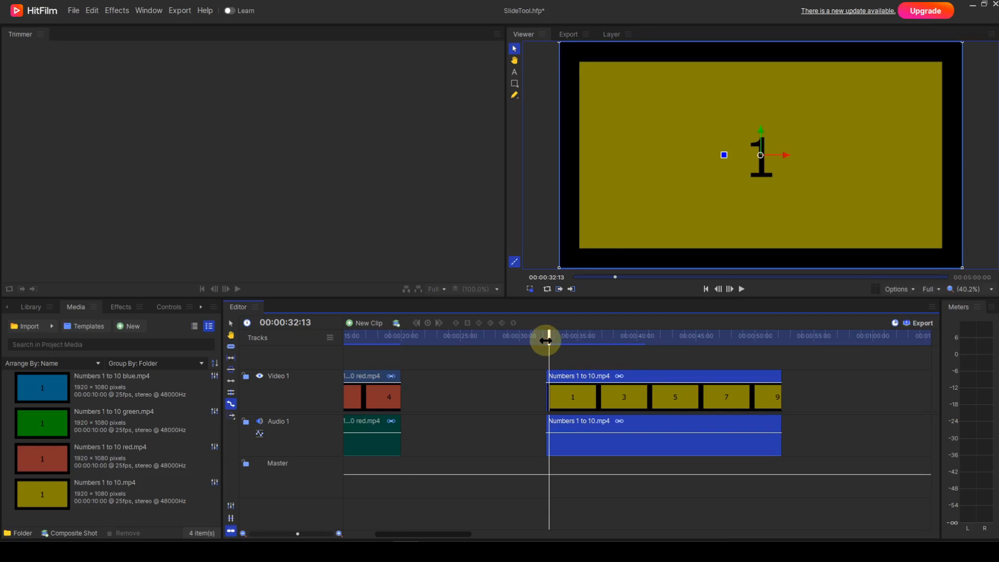
key("space")
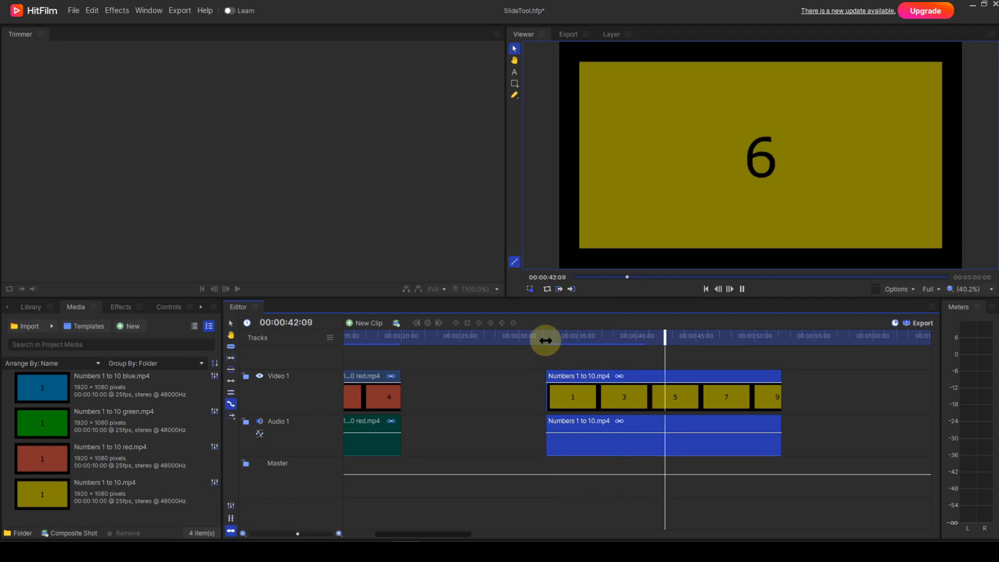
key("space")
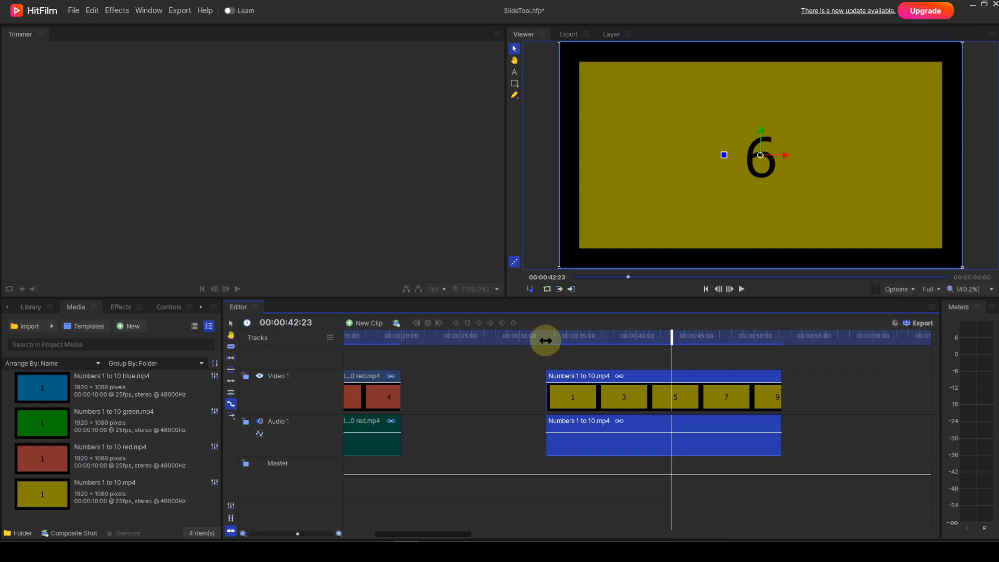
Set the yellow clip's speed to 100% with its duration linked to the speed.
right_click(626, 408)
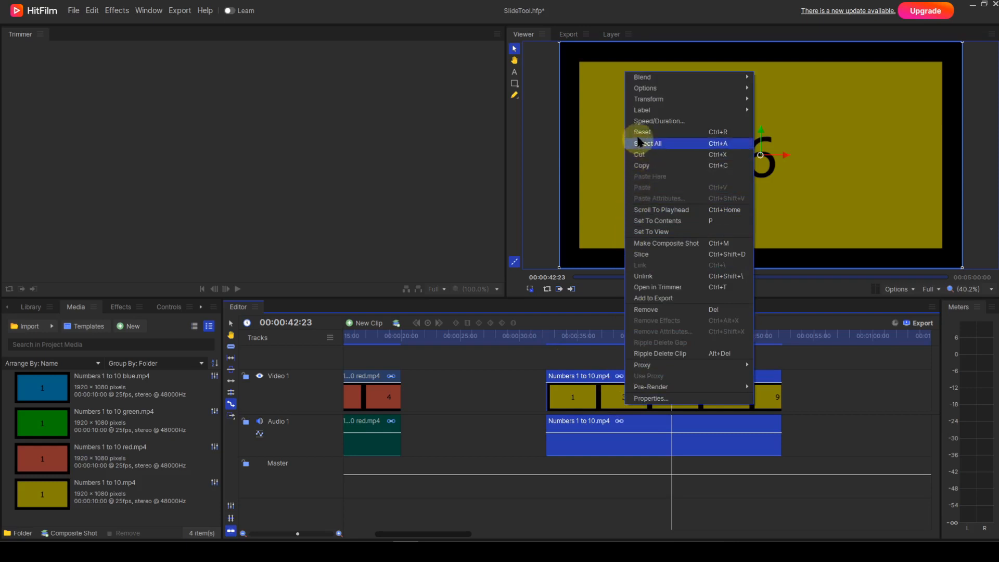
left_click(637, 122)
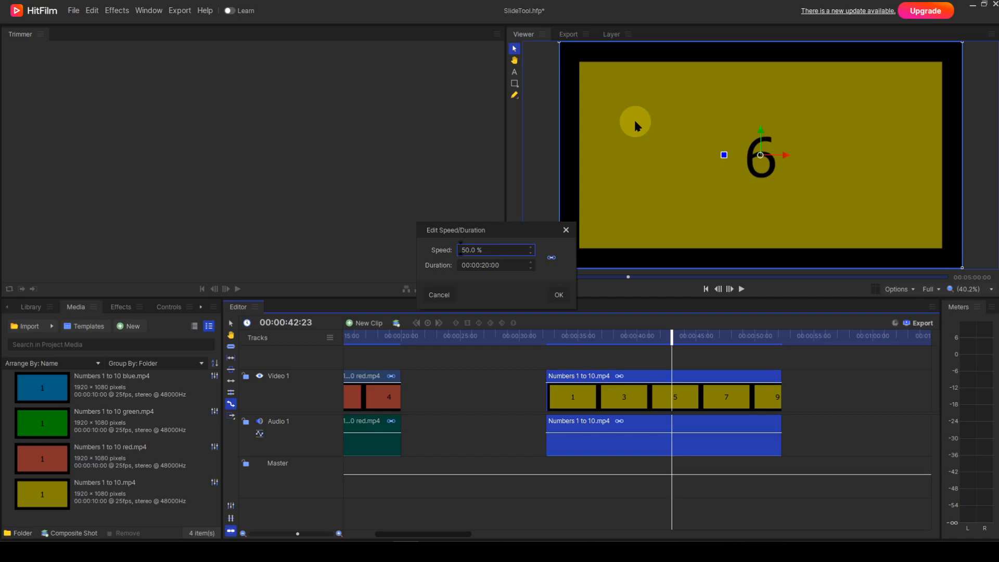
left_click(472, 250)
type("100")
key("Return")
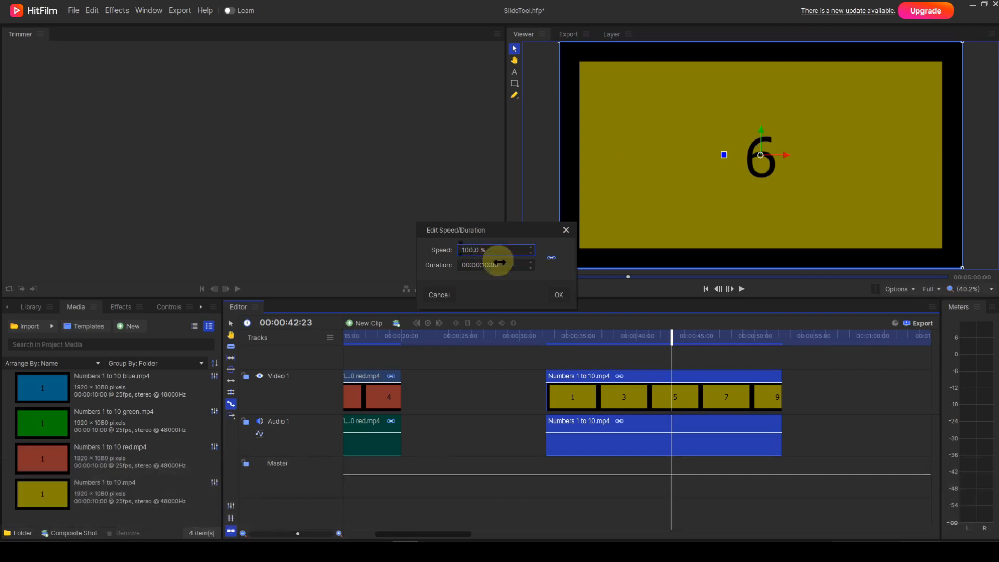
left_click(558, 294)
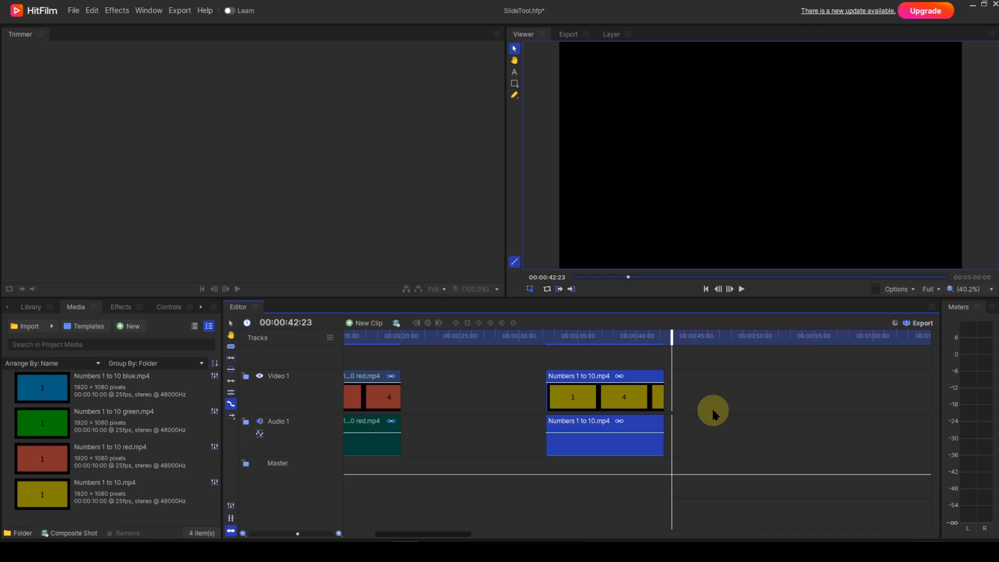
Set the yellow clip's speed to 50% with speed and duration unlinked, keeping its 10-second duration.
right_click(566, 399)
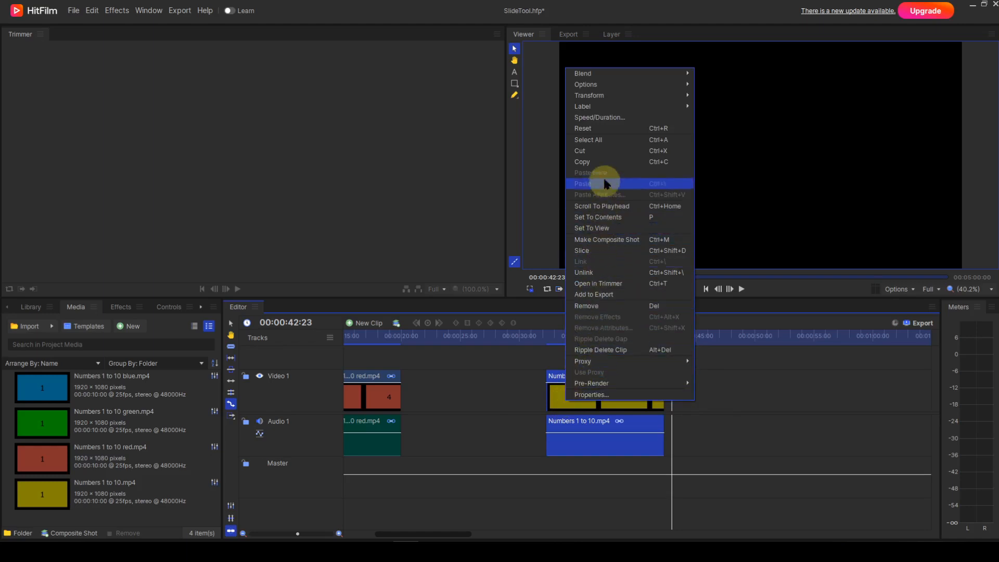
left_click(610, 123)
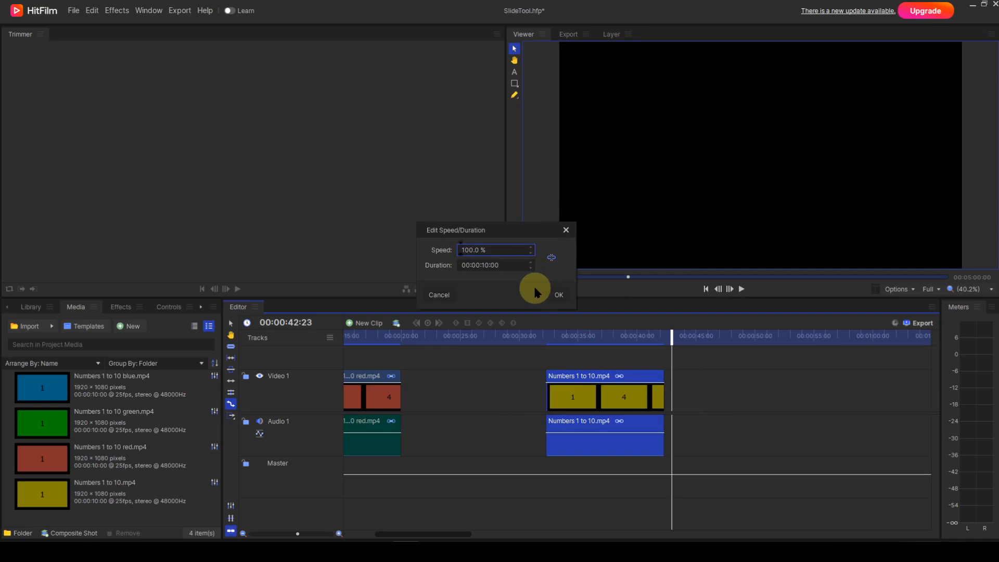
double_click(476, 252)
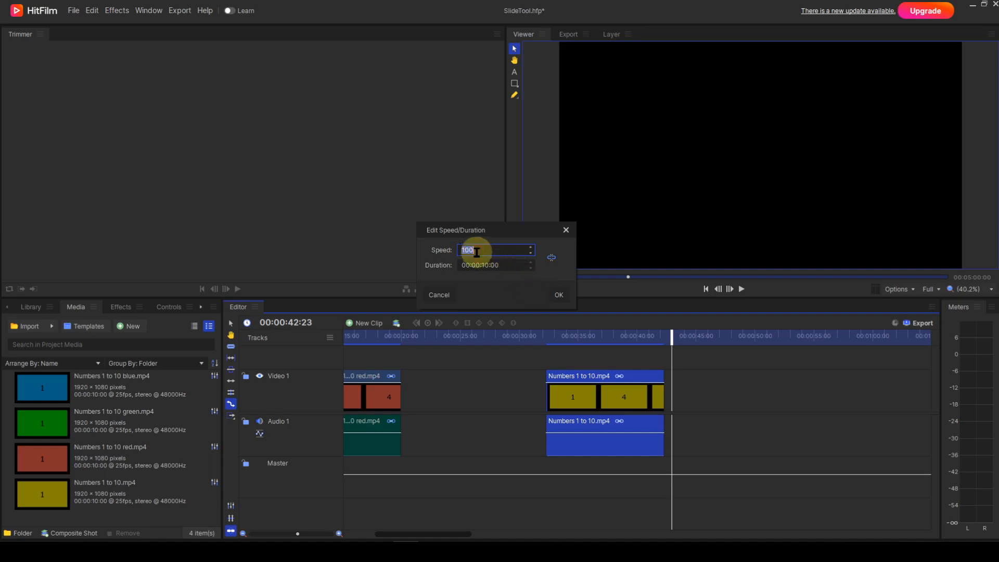
type("50")
key("Return")
left_click(553, 296)
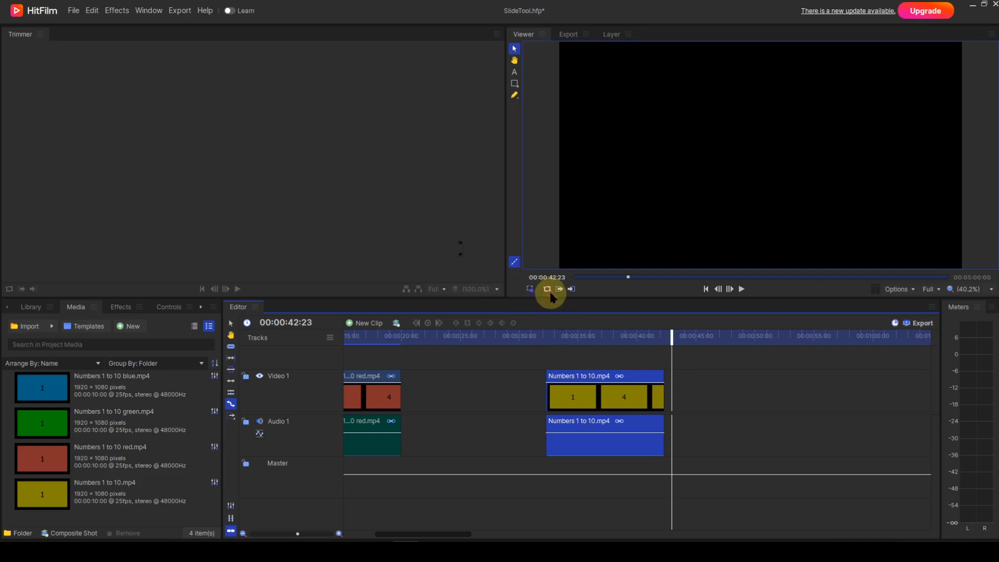
Play back the yellow clip from its start to check its speed within the fixed duration.
left_click(548, 340)
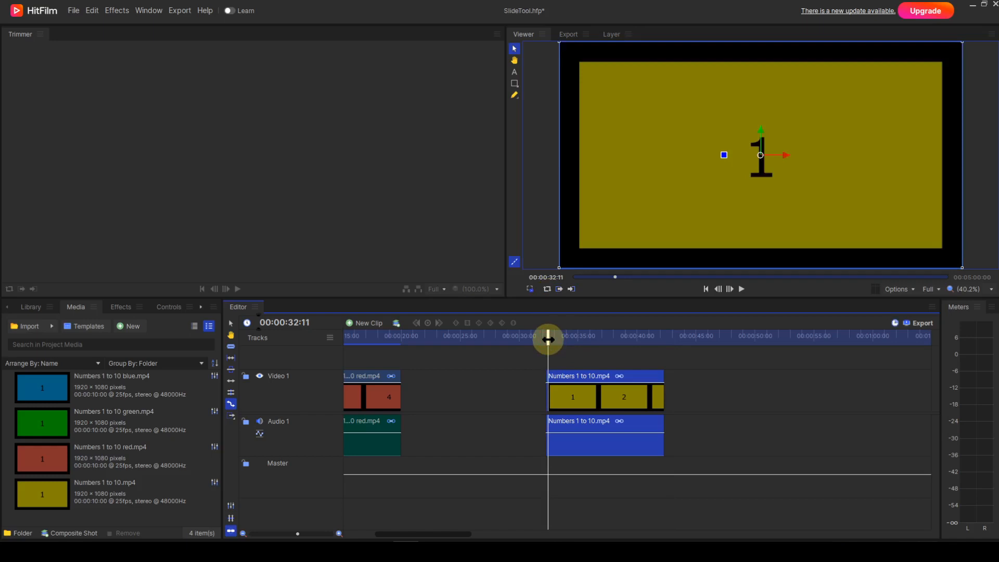
key("space")
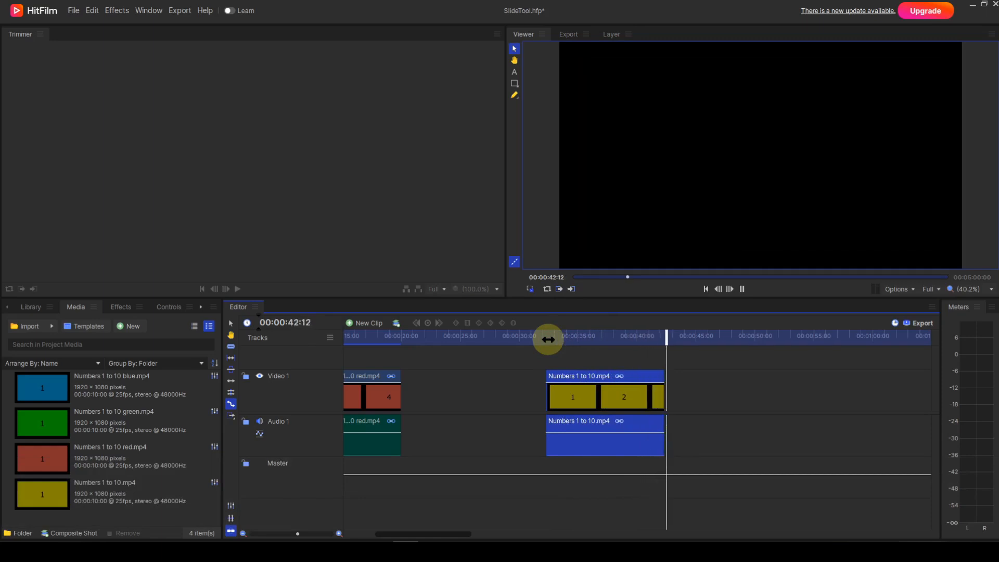
key("space")
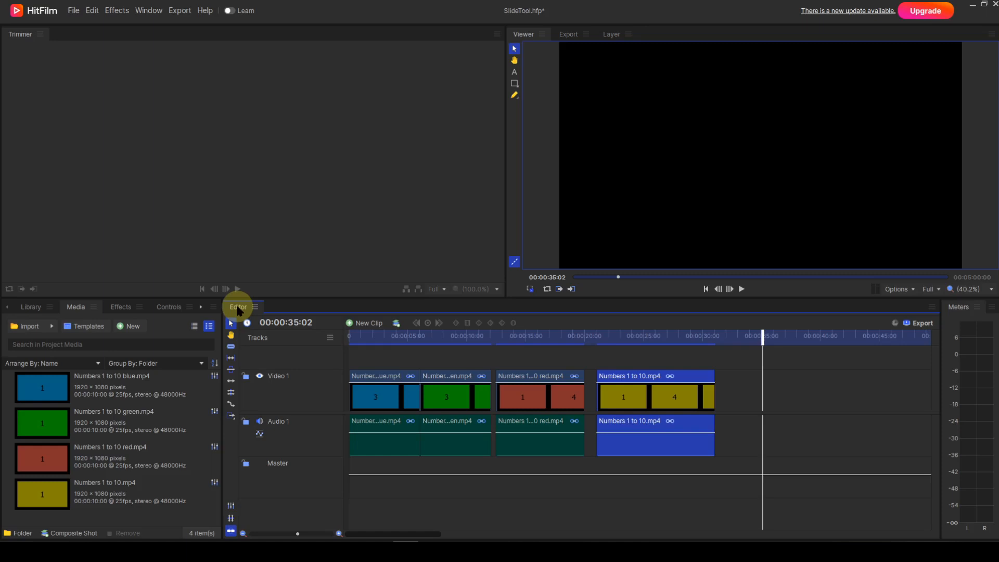
With the Track Select tool, shift the green clip and all clips after it about 5 seconds later.
key("a")
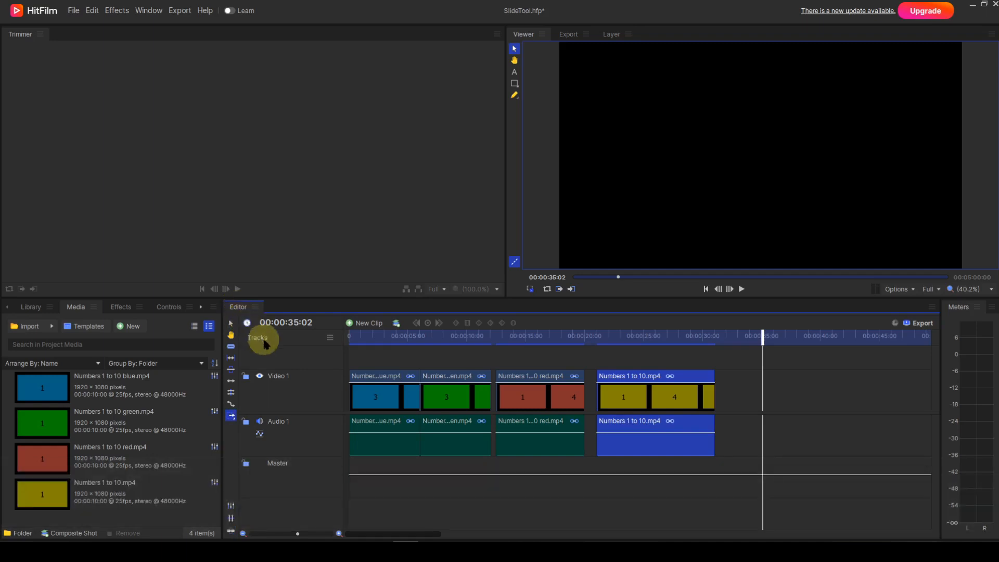
left_click_drag(410, 397, 443, 395)
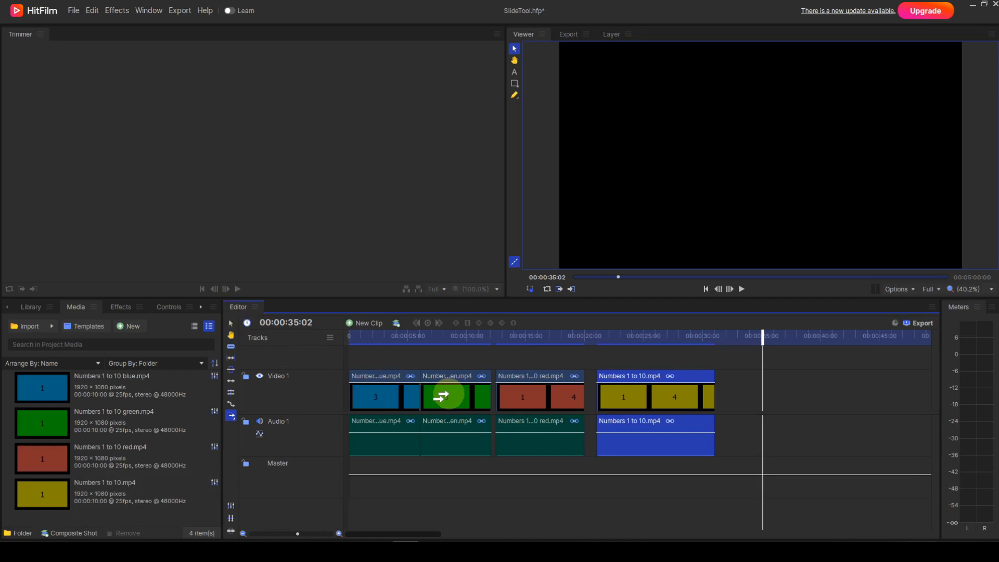
left_click_drag(442, 395, 507, 396)
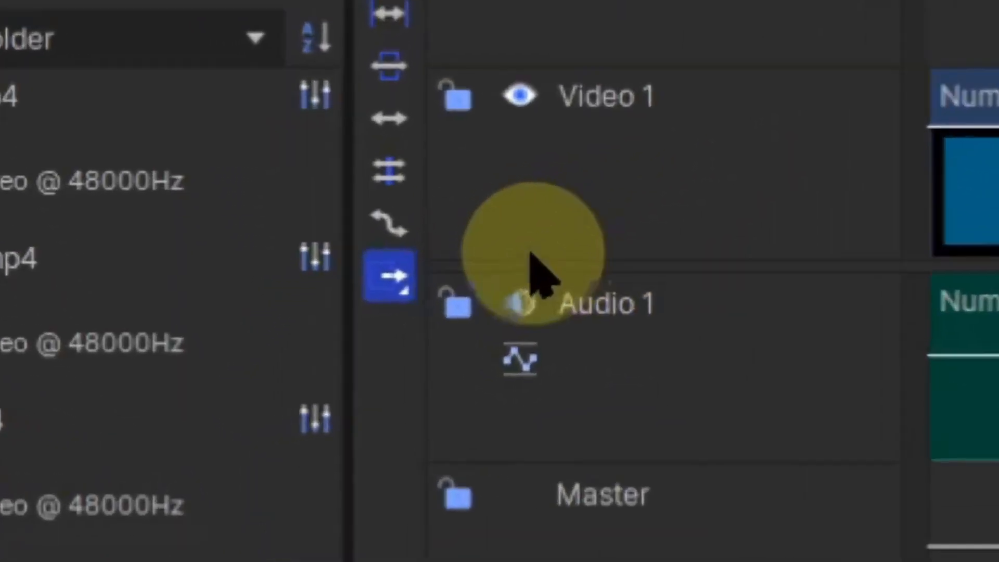
With the Track Select Back tool, select the green clip and the blue clip before it.
left_click(382, 281)
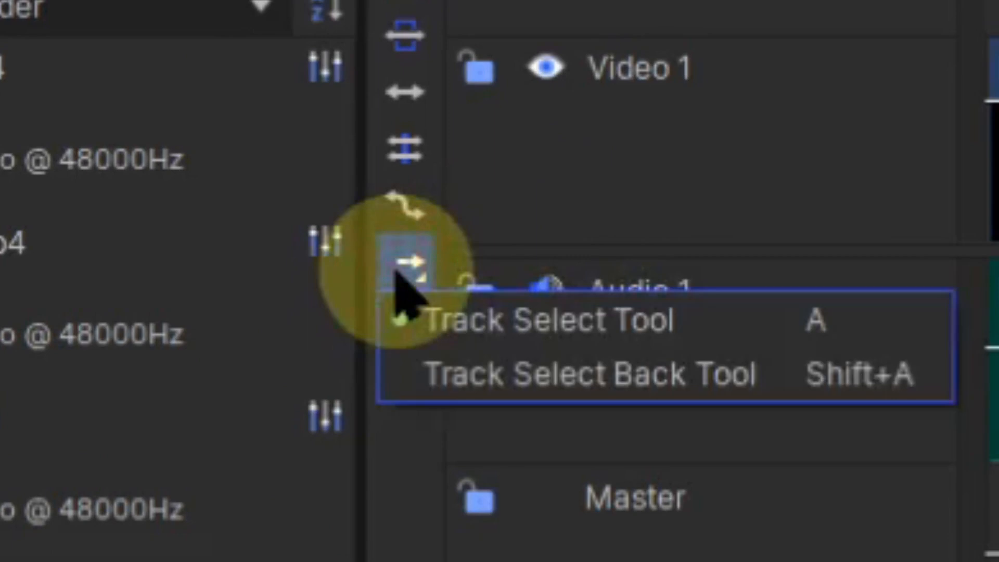
left_click(427, 373)
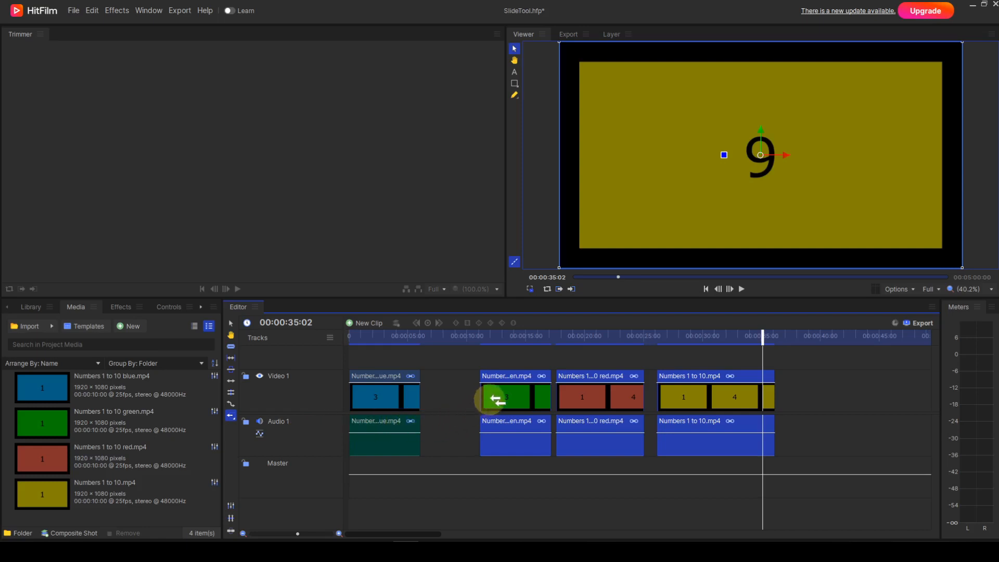
mouse_move(494, 398)
left_mouse_down()
mouse_move(523, 396)
mouse_move(498, 396)
left_mouse_up()
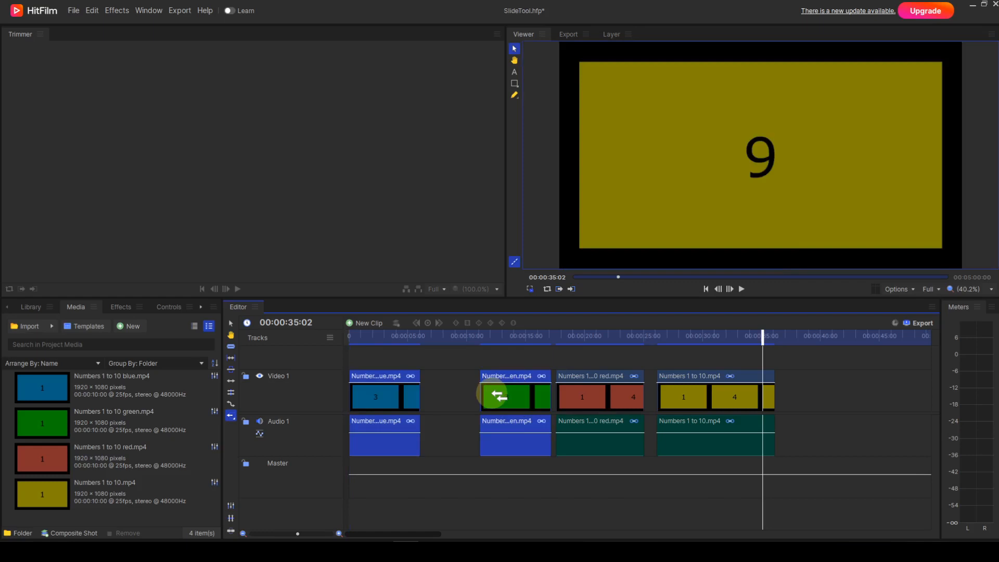
Shift all clips about 4 seconds later with Track Select, then move the green and blue clips earlier with Track Select Back.
key("a")
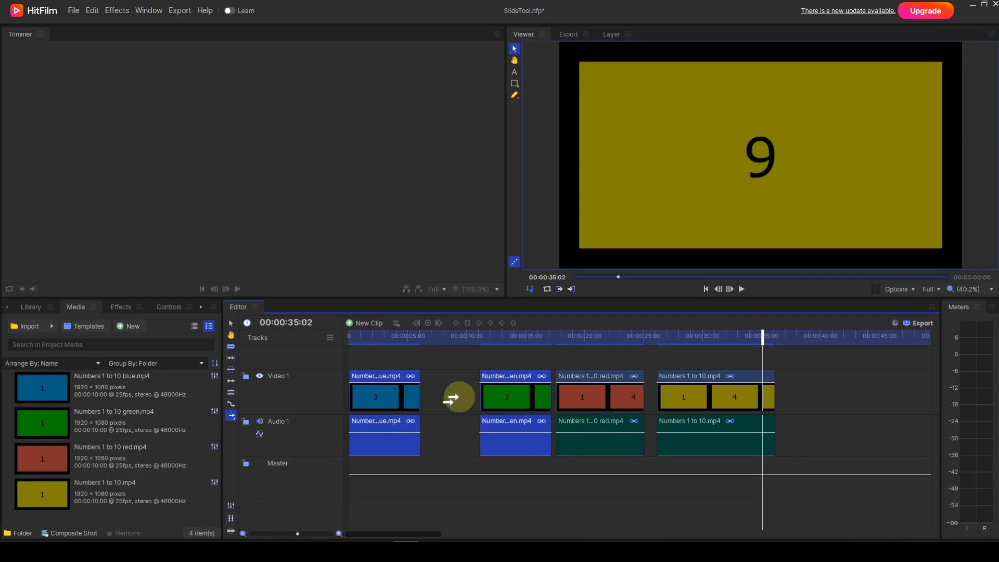
left_click_drag(388, 396, 443, 397)
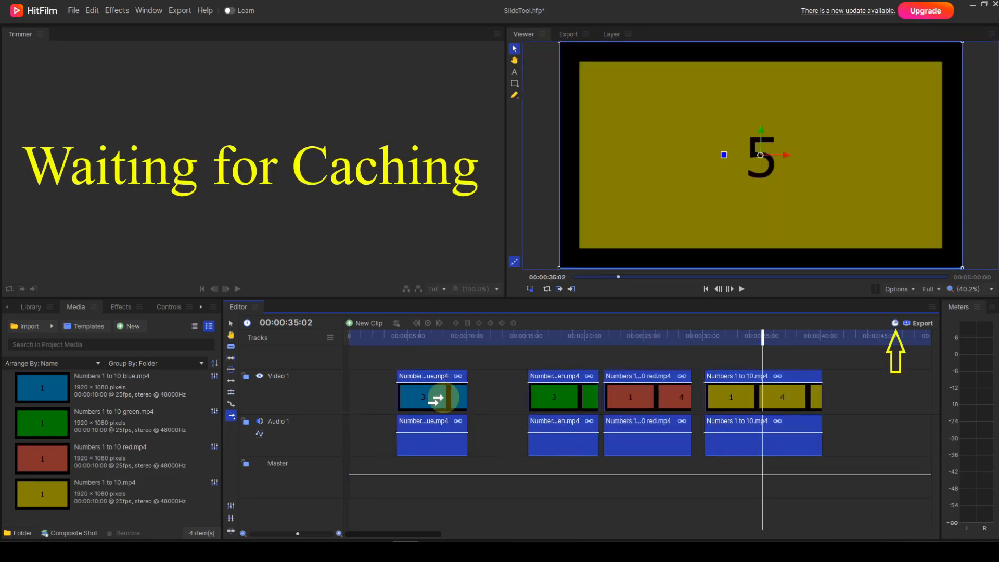
key("shift+a")
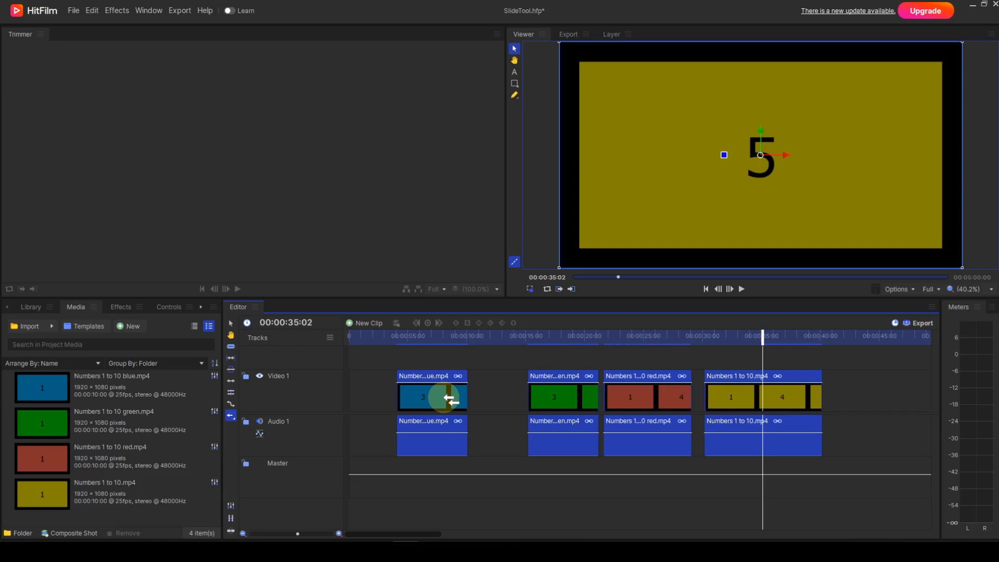
left_click_drag(541, 393, 505, 396)
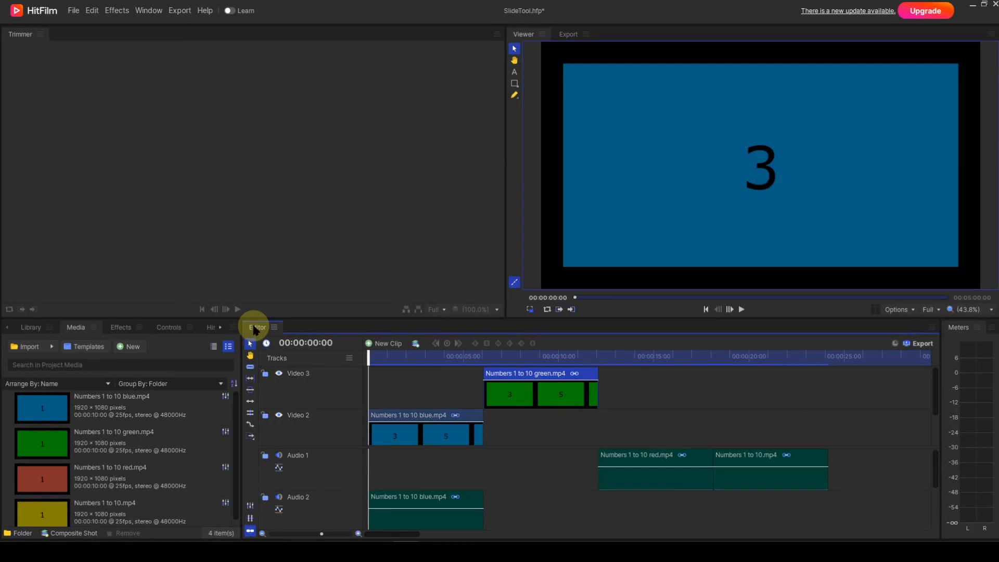
Open the project settings to review the editor's video and audio options, then cancel the dialog.
left_click(250, 505)
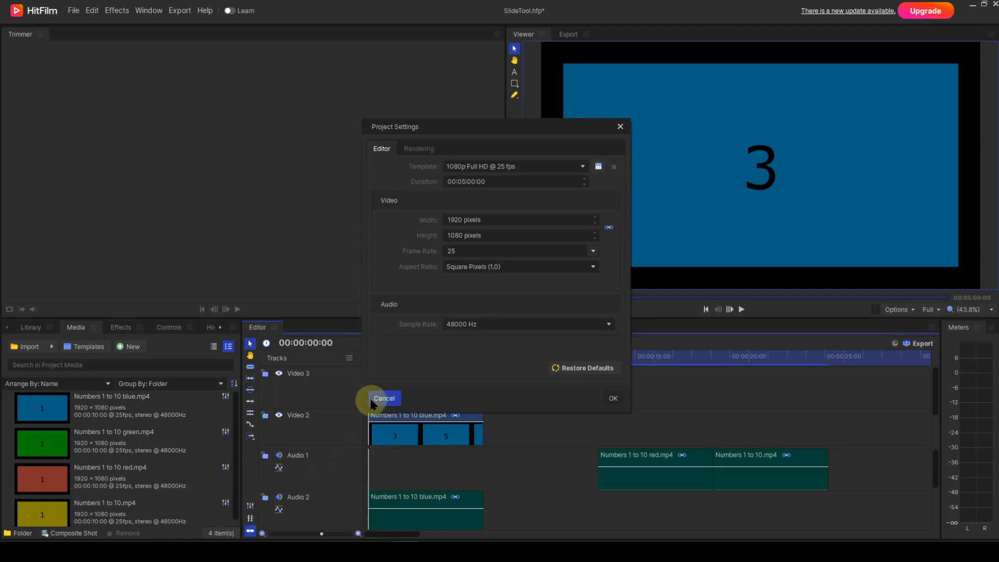
left_click(383, 398)
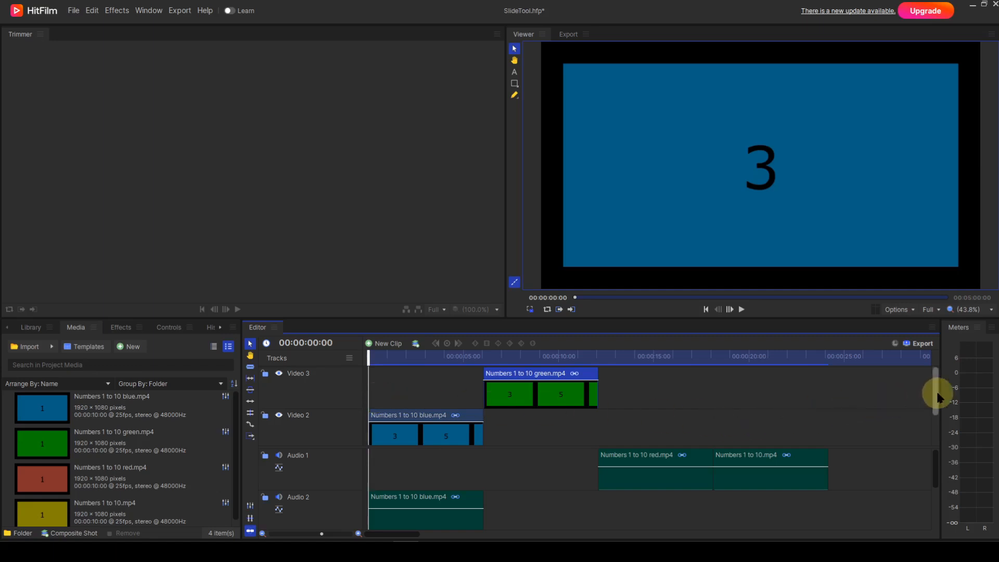
Review the clips on the lower video tracks and place the playhead at 00:00:09:19, within the green clip.
left_click_drag(936, 393, 937, 461)
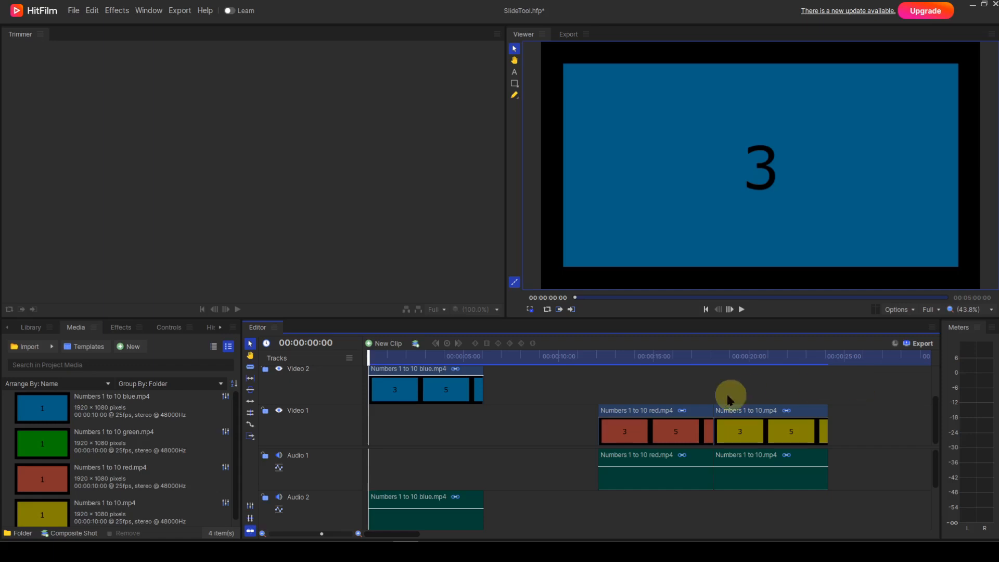
left_click(250, 519)
scroll(935, 411, "up", 2)
left_click_drag(936, 404, 935, 448)
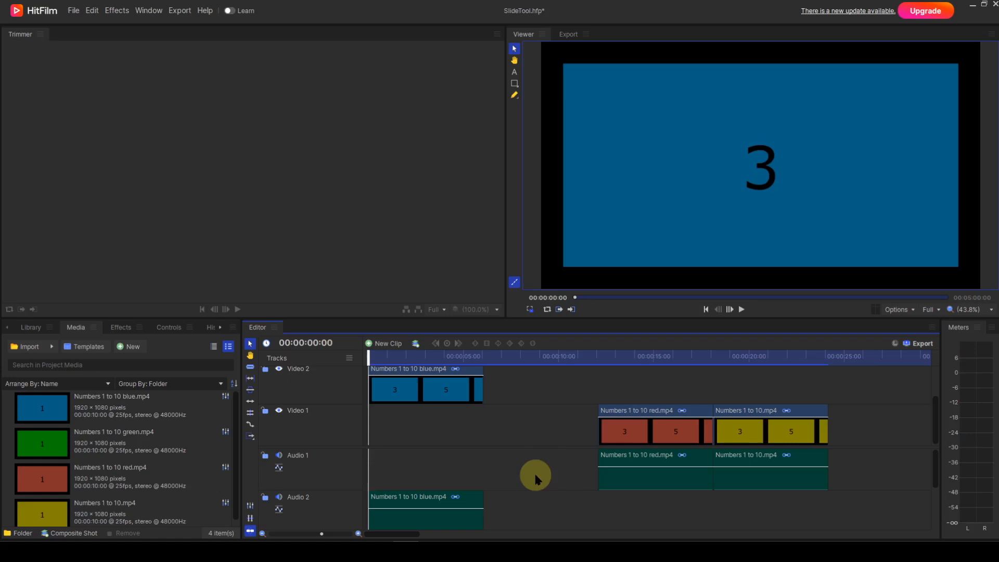
left_click(554, 359)
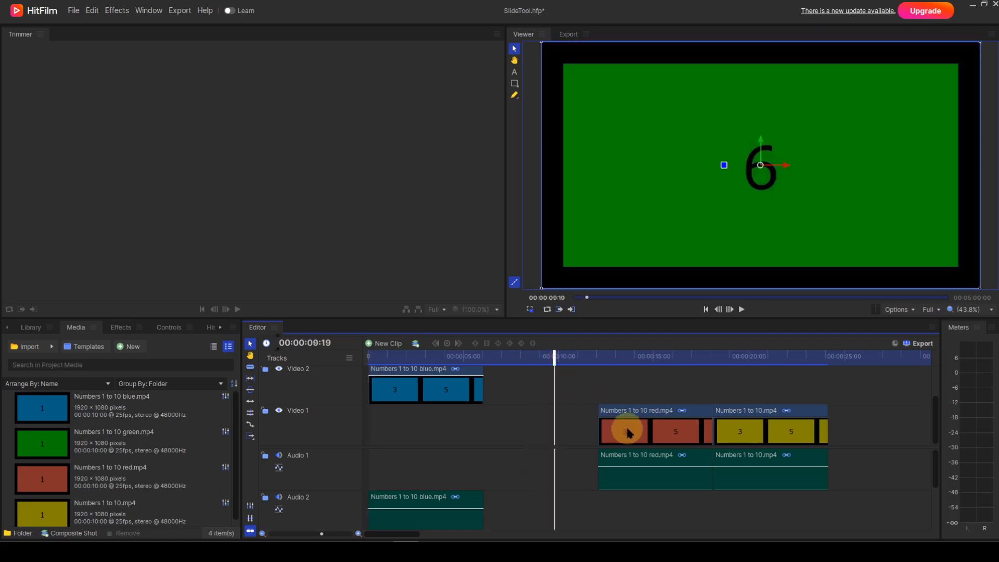
Space the red and yellow clips apart on Video 1, then ripple delete the green clip on Video 3 and undo the deletion.
mouse_move(629, 431)
left_mouse_down()
mouse_move(571, 439)
mouse_move(582, 430)
mouse_move(646, 434)
left_mouse_up()
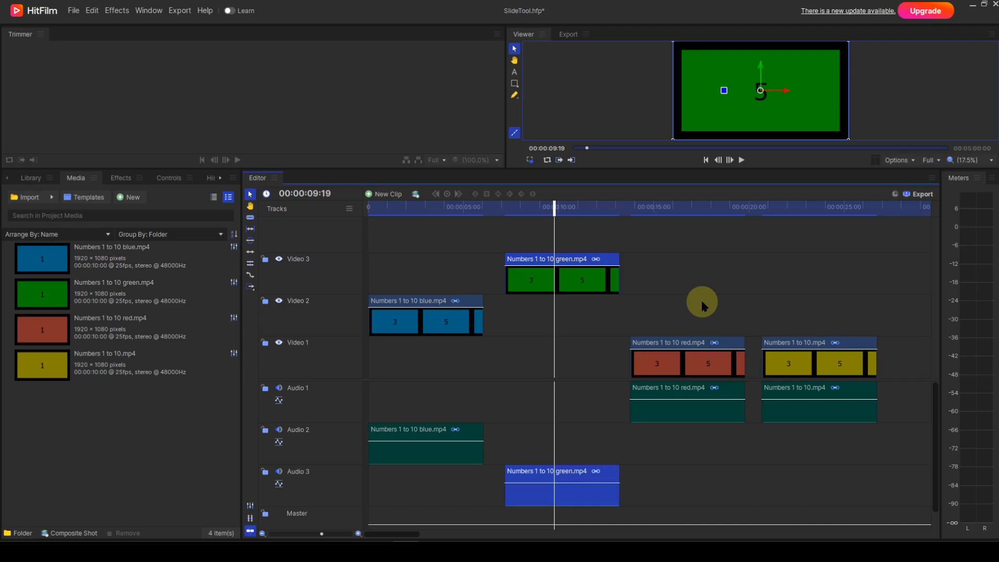
right_click(578, 282)
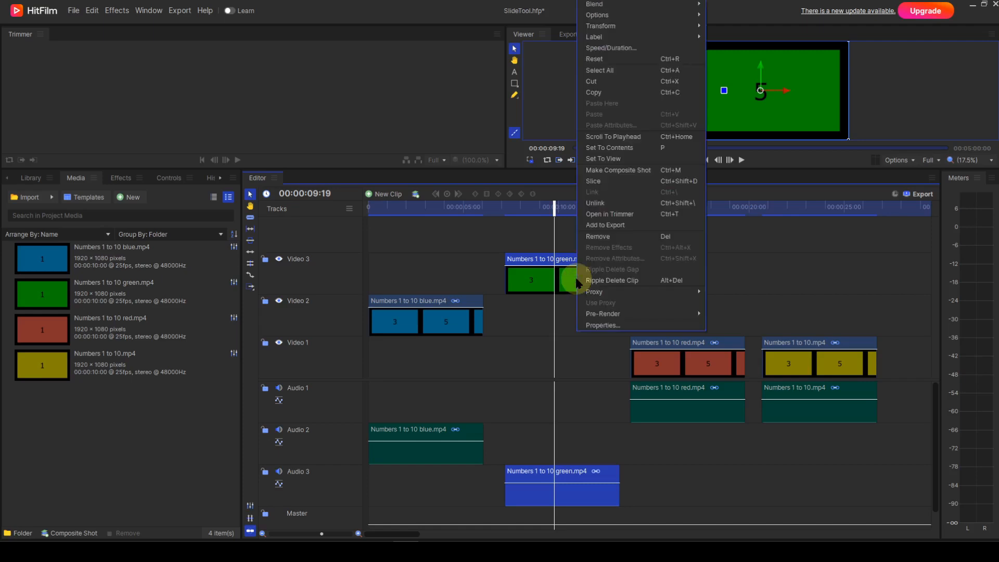
left_click(595, 283)
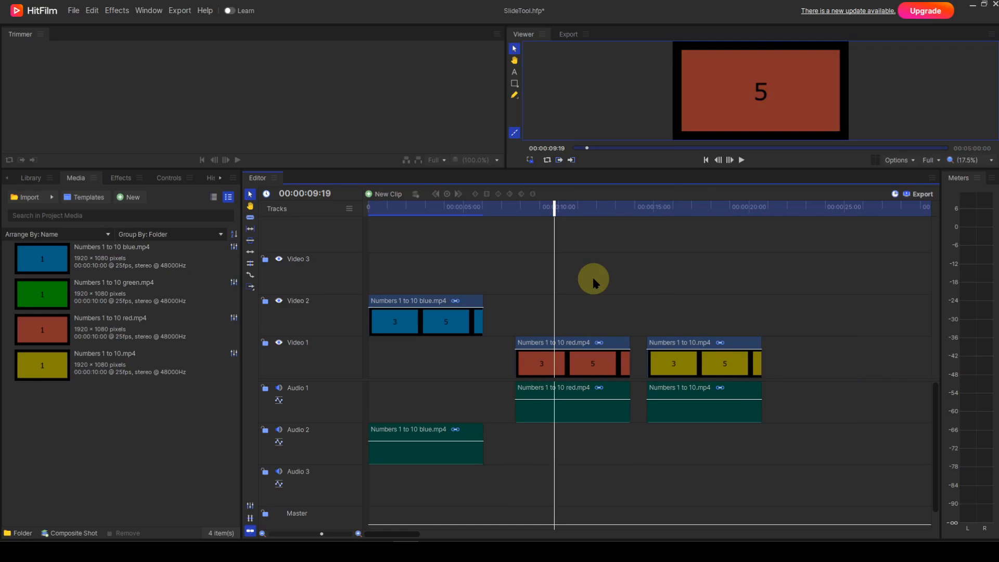
key("ctrl+z")
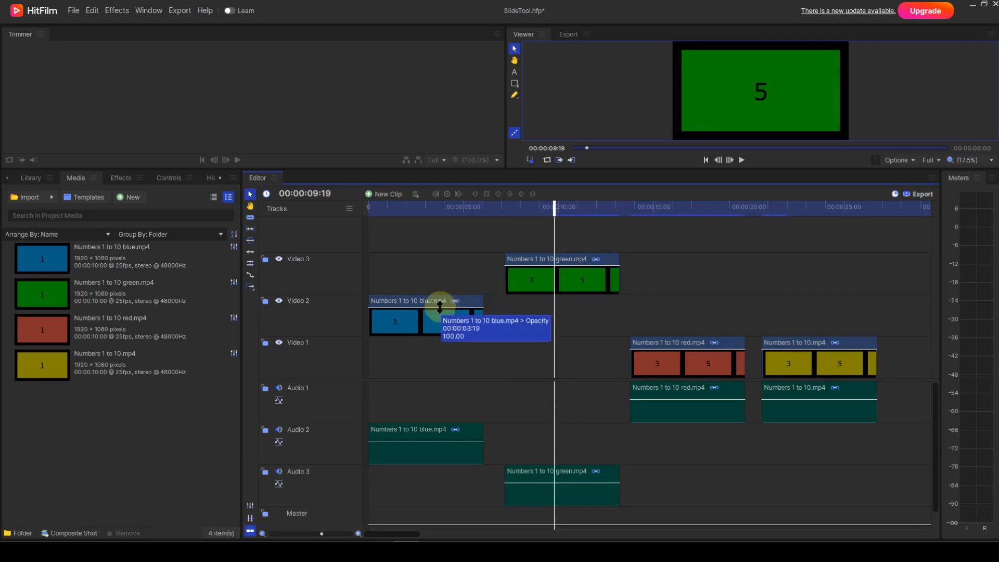
Move the blue clip to Video 1 at about 6 seconds, then ripple delete the green clip and undo the deletion.
mouse_move(423, 305)
left_mouse_down()
mouse_move(433, 342)
mouse_move(537, 355)
left_mouse_up()
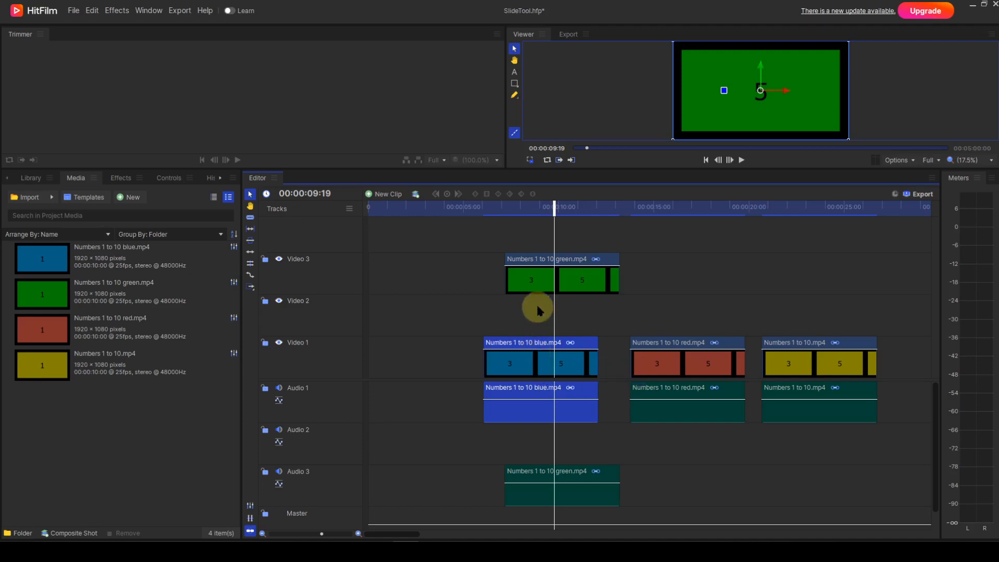
left_click(540, 284)
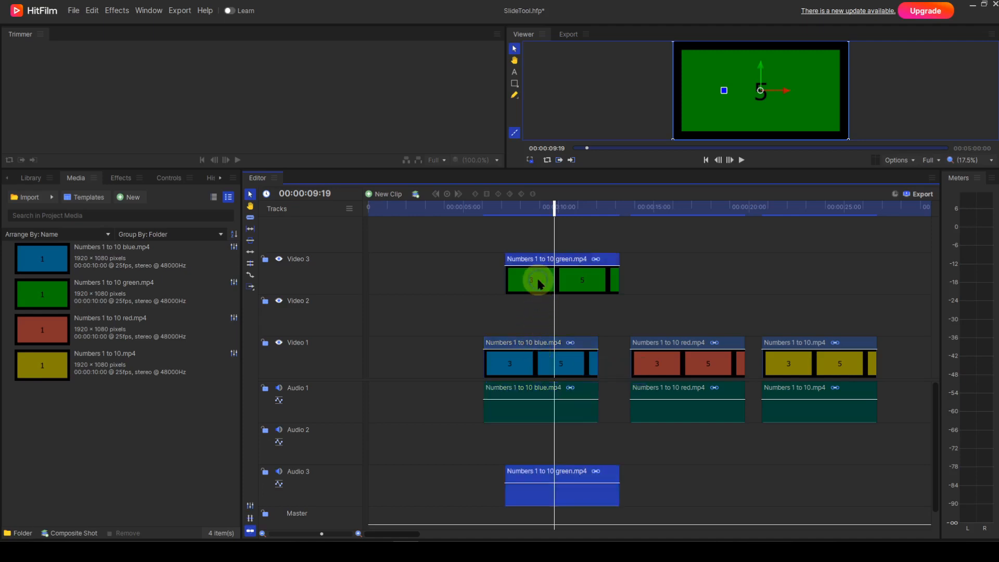
right_click(540, 285)
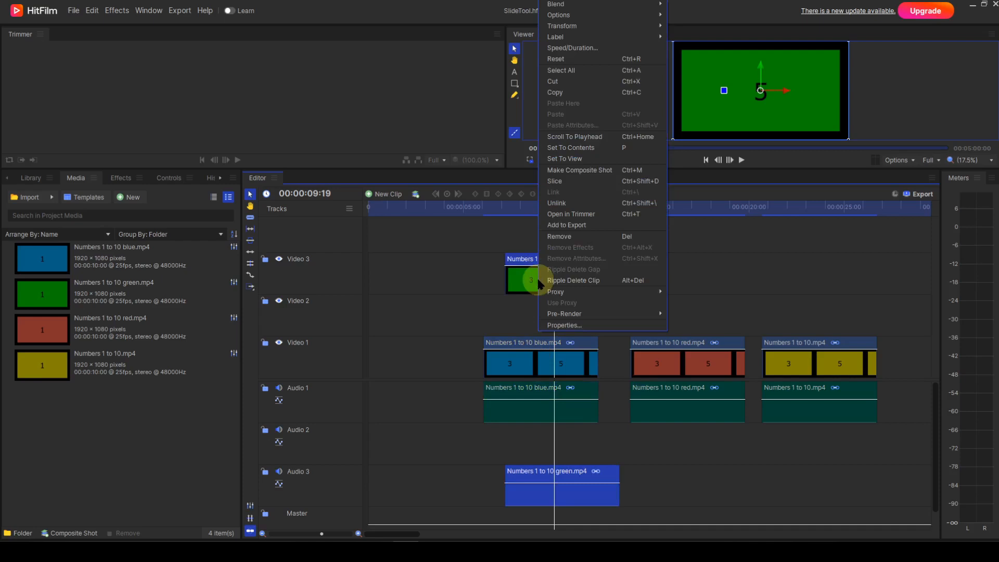
left_click(566, 283)
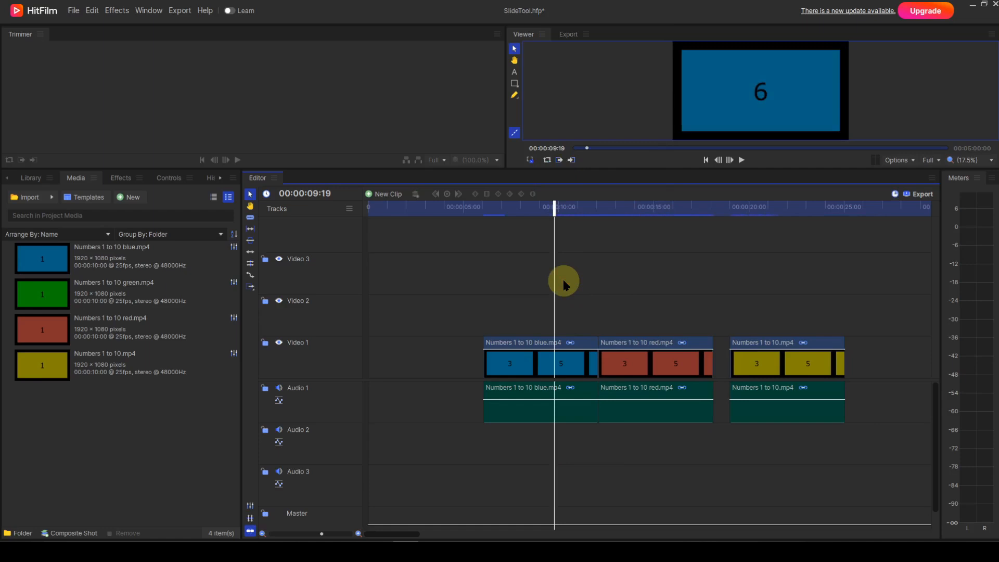
key("ctrl+z")
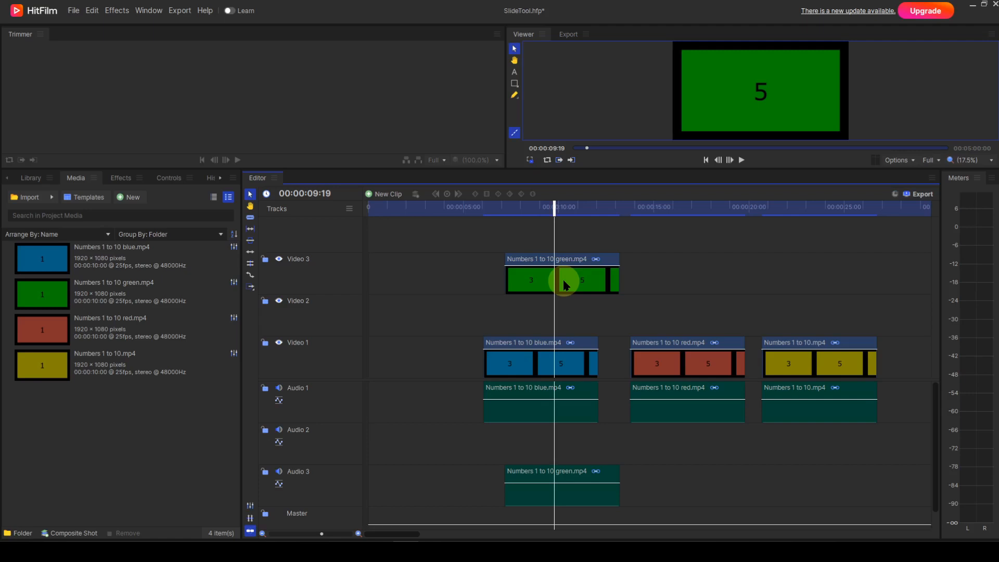
Ripple delete the gap between the blue and red clips on Video 1, then undo it.
right_click(613, 368)
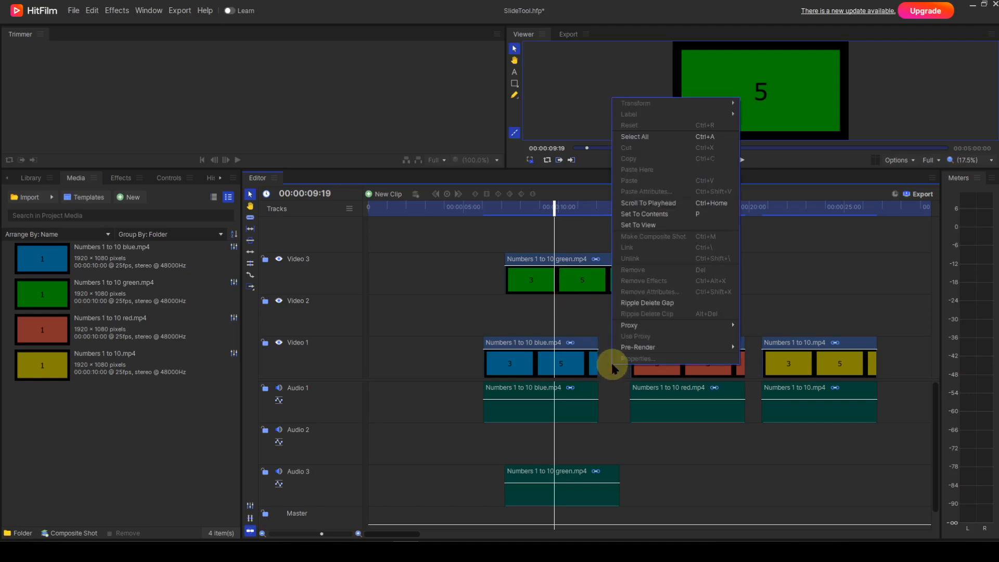
left_click(629, 305)
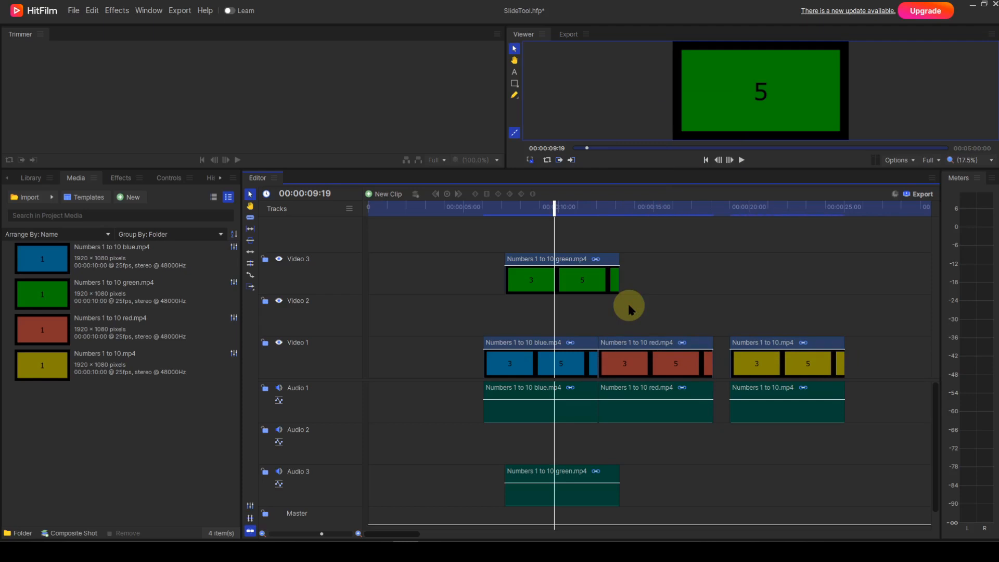
key("ctrl+z")
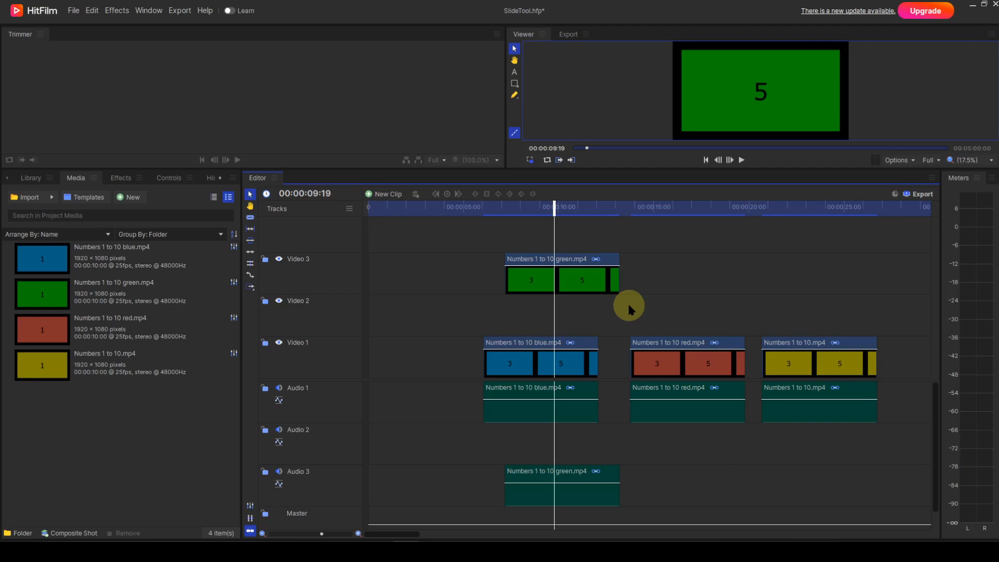
Move the yellow clip to Video 3 directly after the green clip, then check the Ripple Delete Gap option for the blue-red gap on Video 1.
left_click_drag(827, 372, 681, 281)
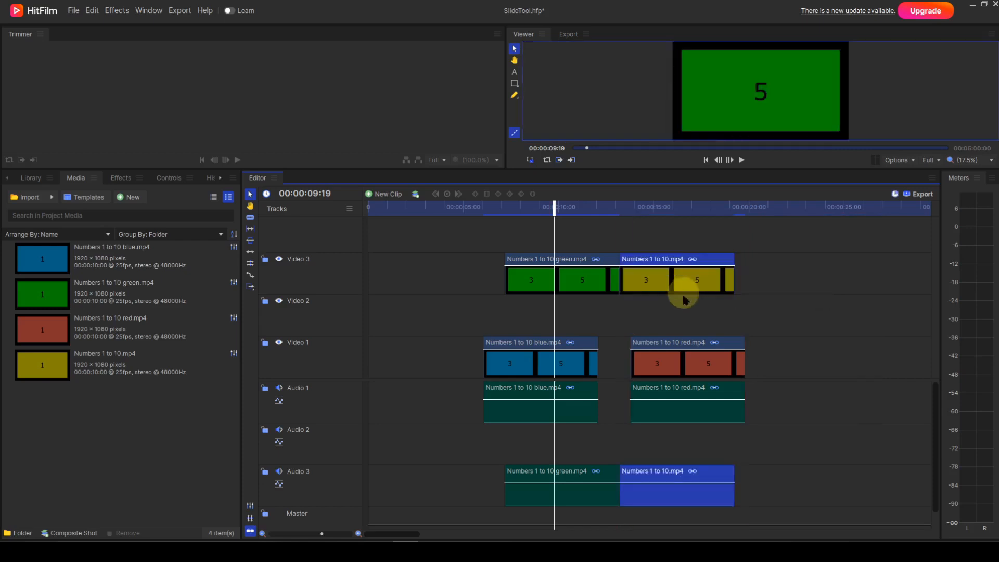
left_click(617, 365)
right_click(617, 366)
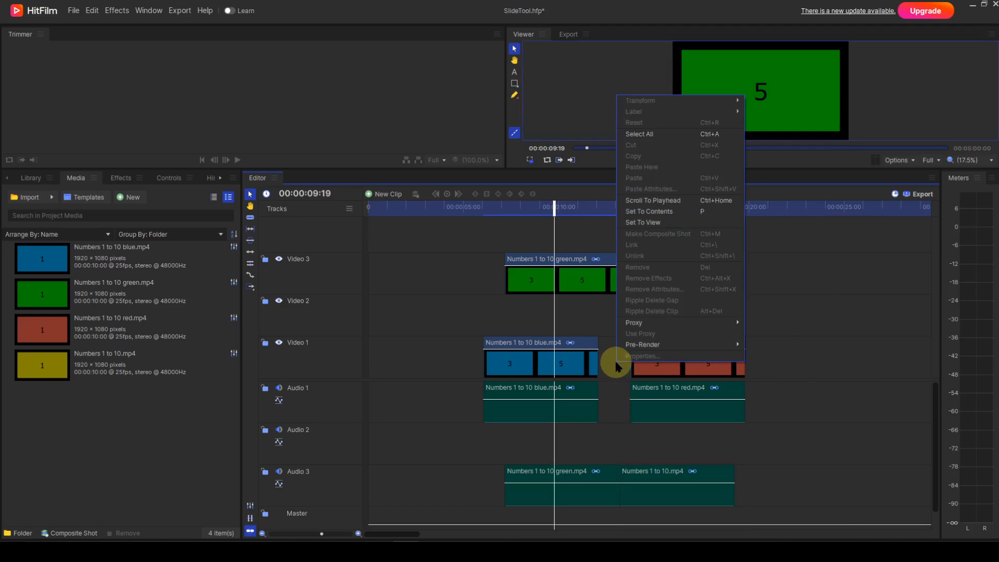
mouse_move(663, 325)
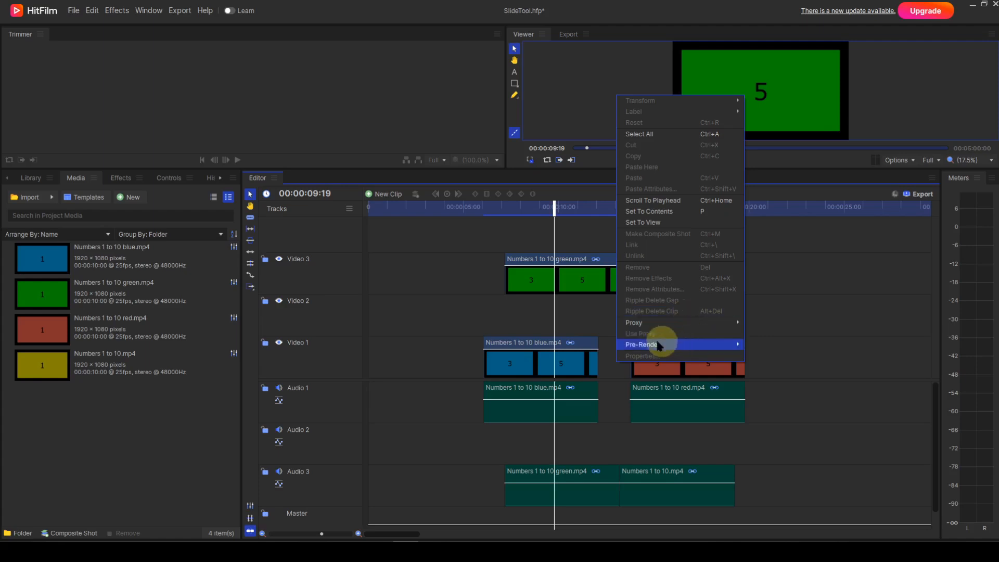
left_click(591, 318)
Move the yellow clip about 2.5 seconds later on Video 3, then ripple delete the gap between the blue and red clips on Video 1.
left_click_drag(656, 280, 723, 283)
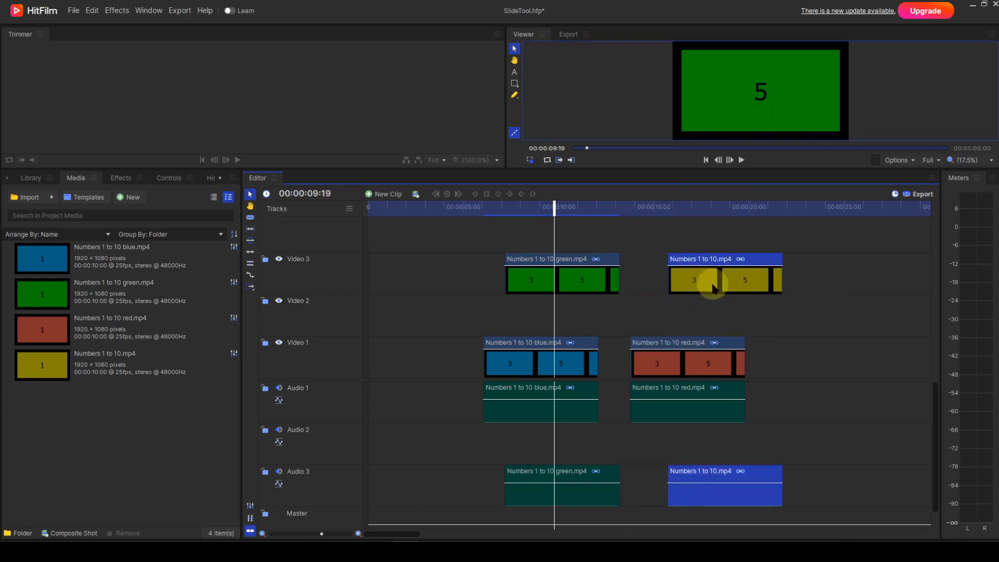
left_click(616, 368)
right_click(617, 369)
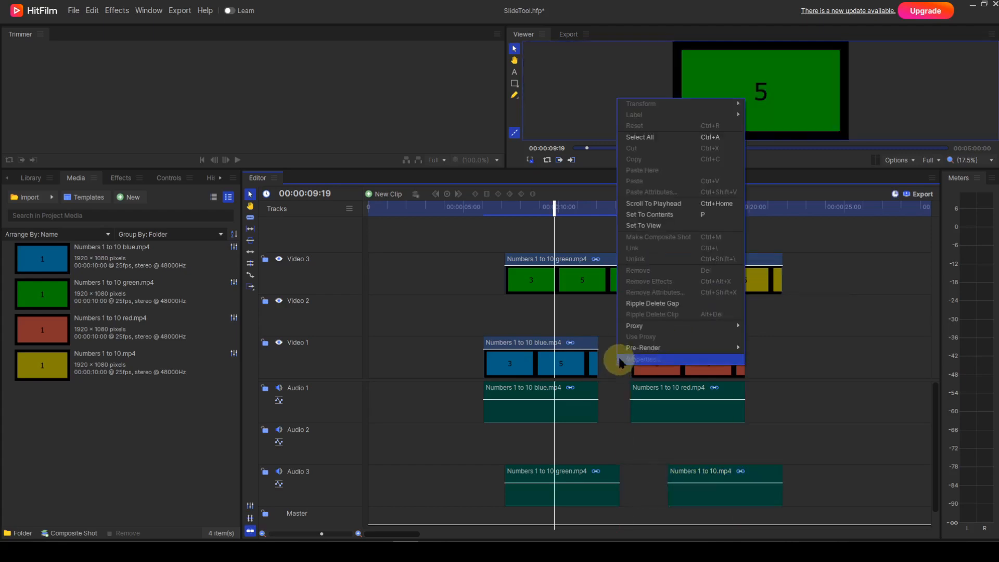
left_click(647, 306)
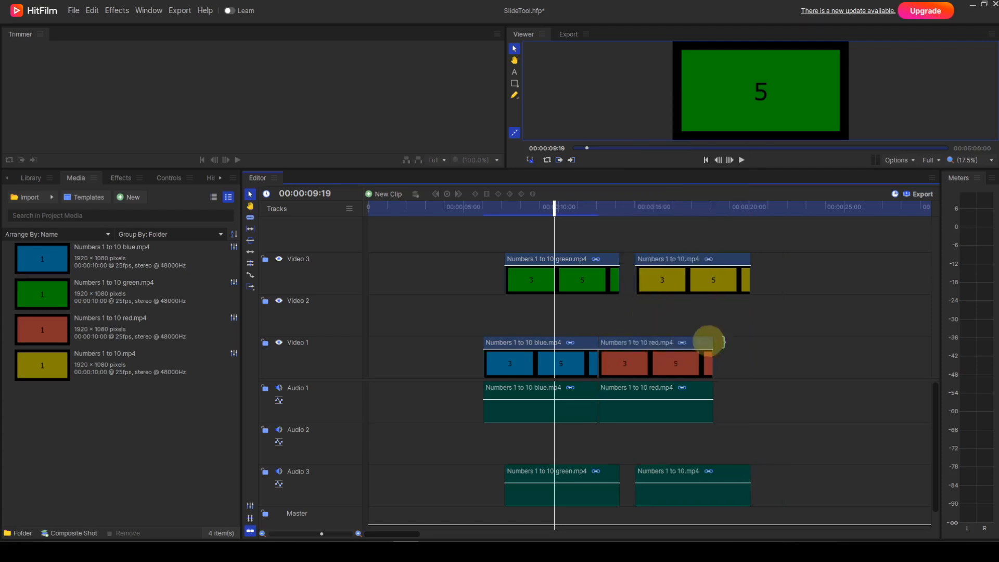